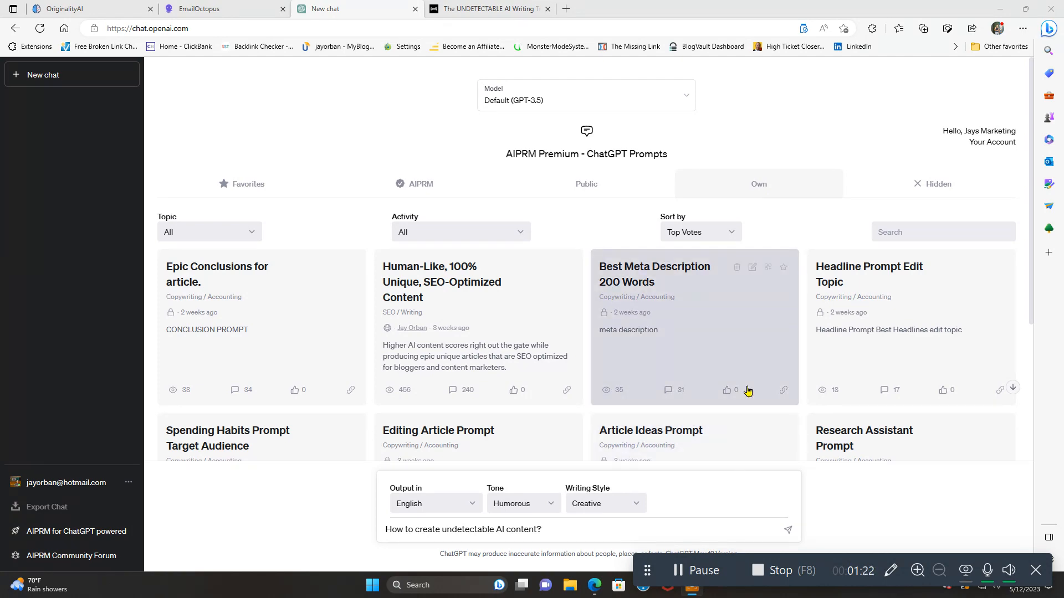
Set the chat model to GPT-4.
scroll(747, 391, down, 2)
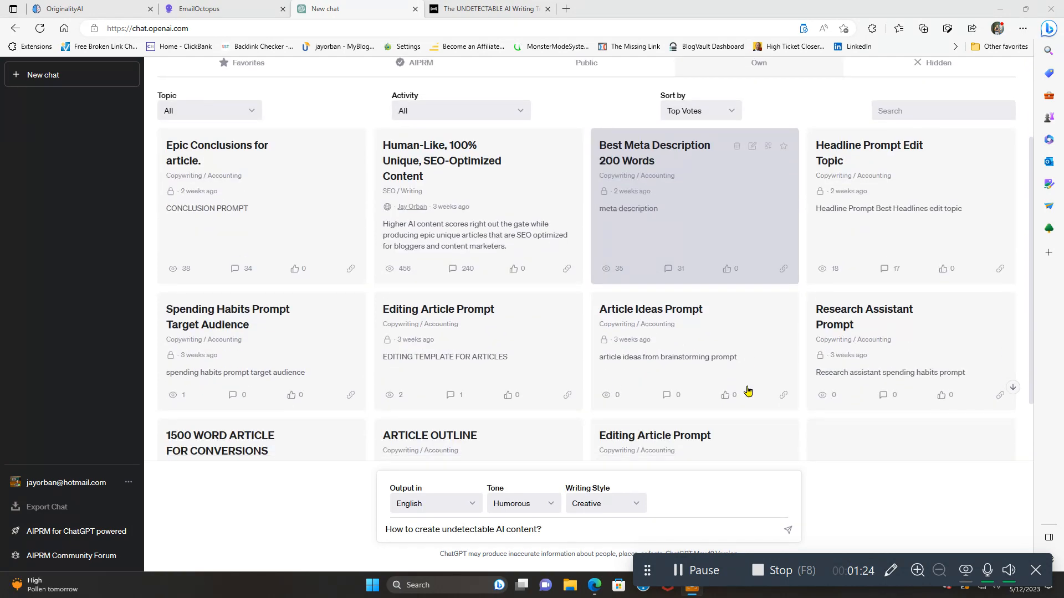
scroll(747, 391, up, 2)
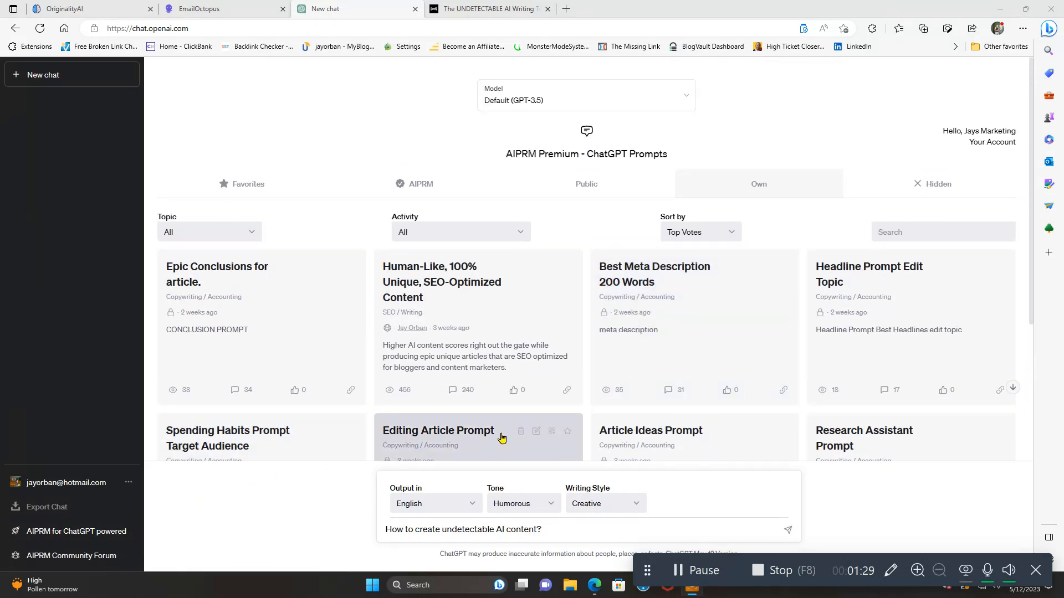
click(664, 101)
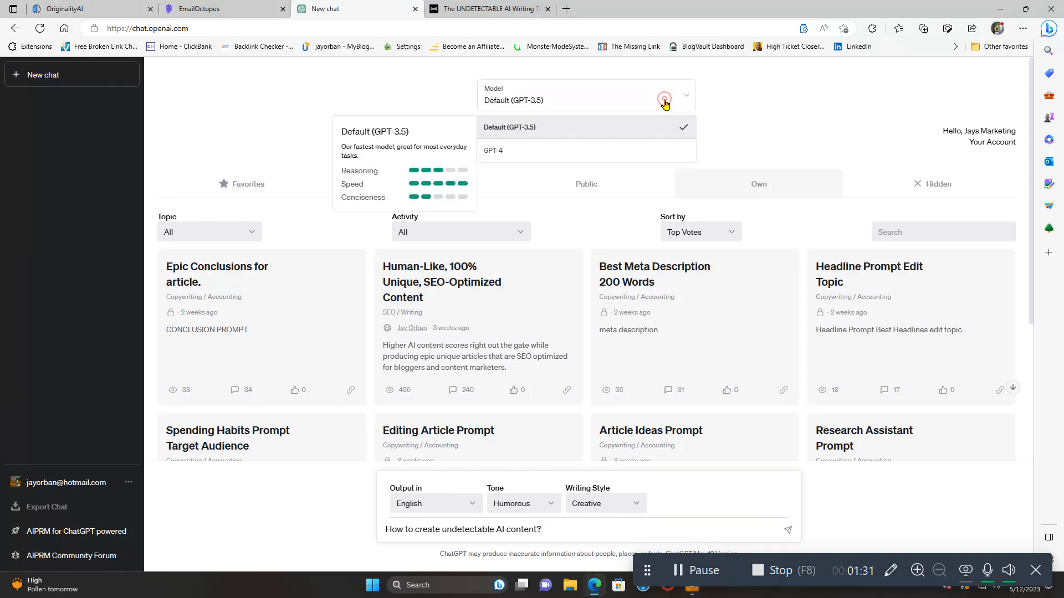
click(642, 151)
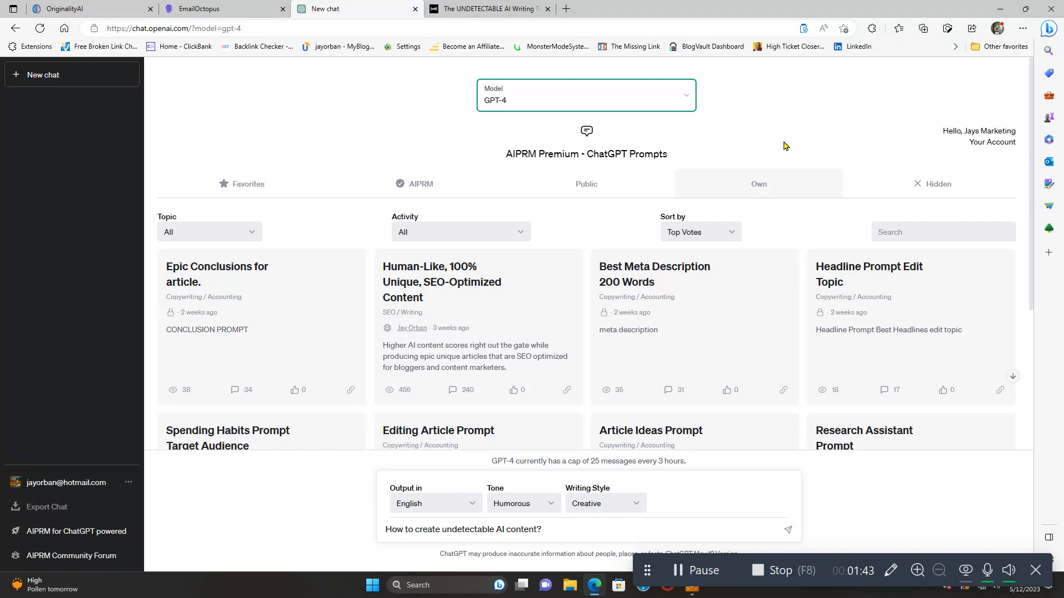
click(783, 146)
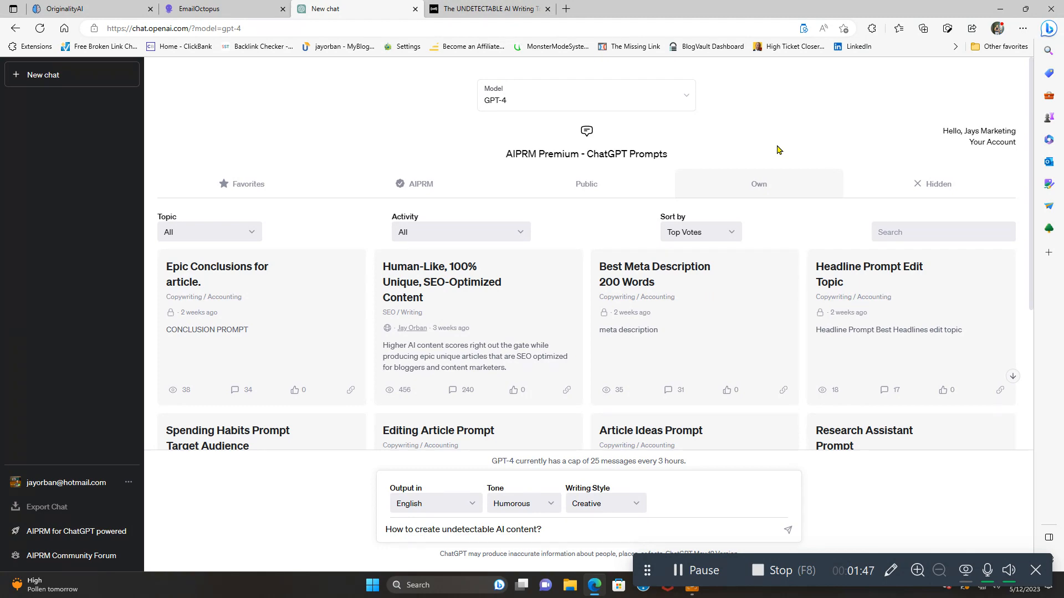
Review the prompt templates in the Own and Favorites collections, then check the Undetectable AI page and return to ChatGPT.
scroll(738, 362, down, 4)
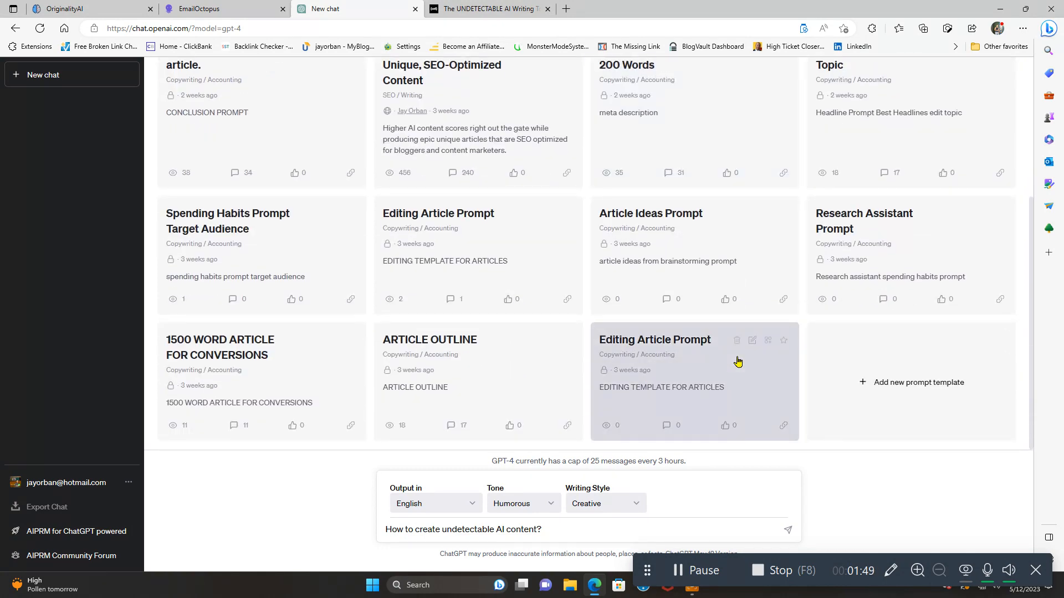
scroll(738, 362, up, 4)
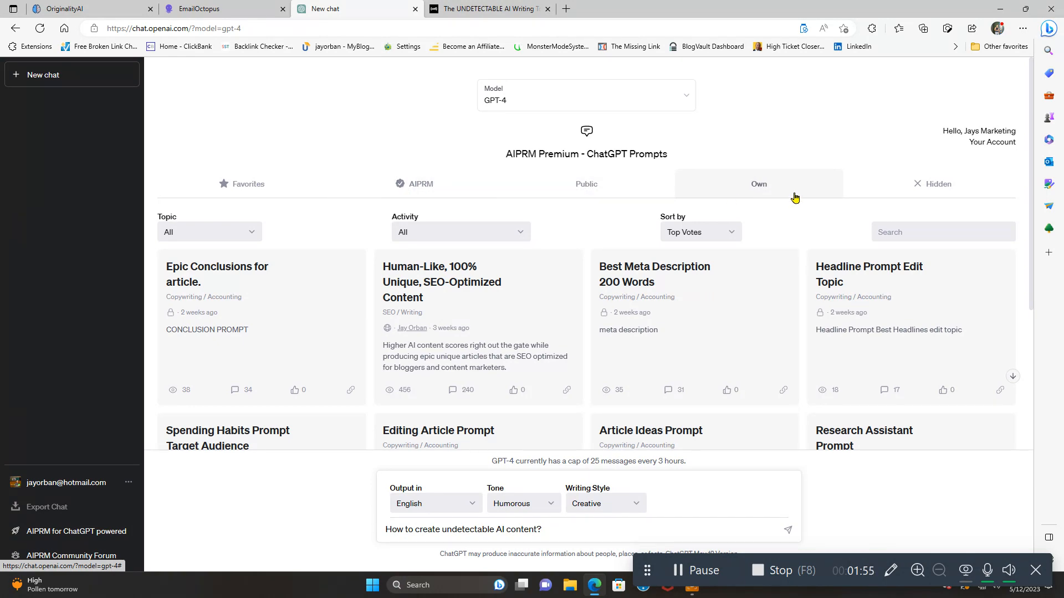
scroll(797, 243, down, 4)
scroll(797, 243, up, 3)
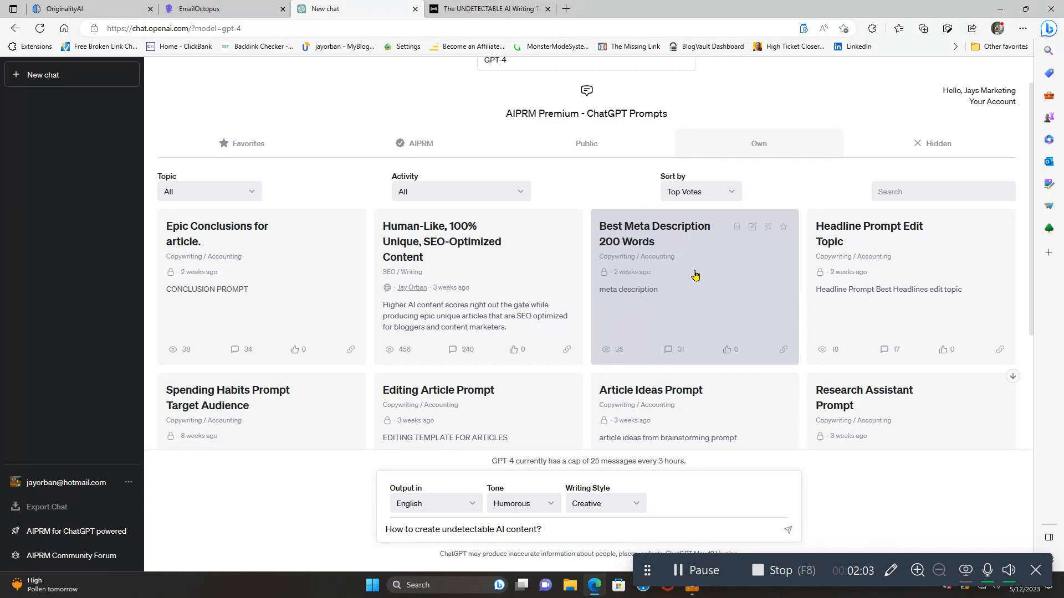
scroll(695, 276, down, 3)
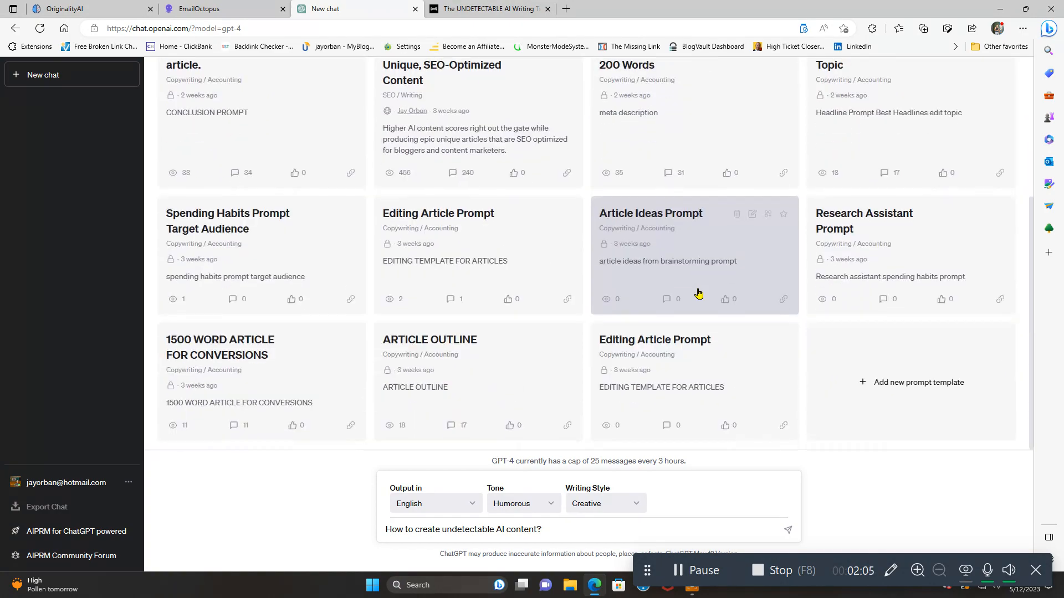
scroll(610, 277, up, 3)
click(255, 191)
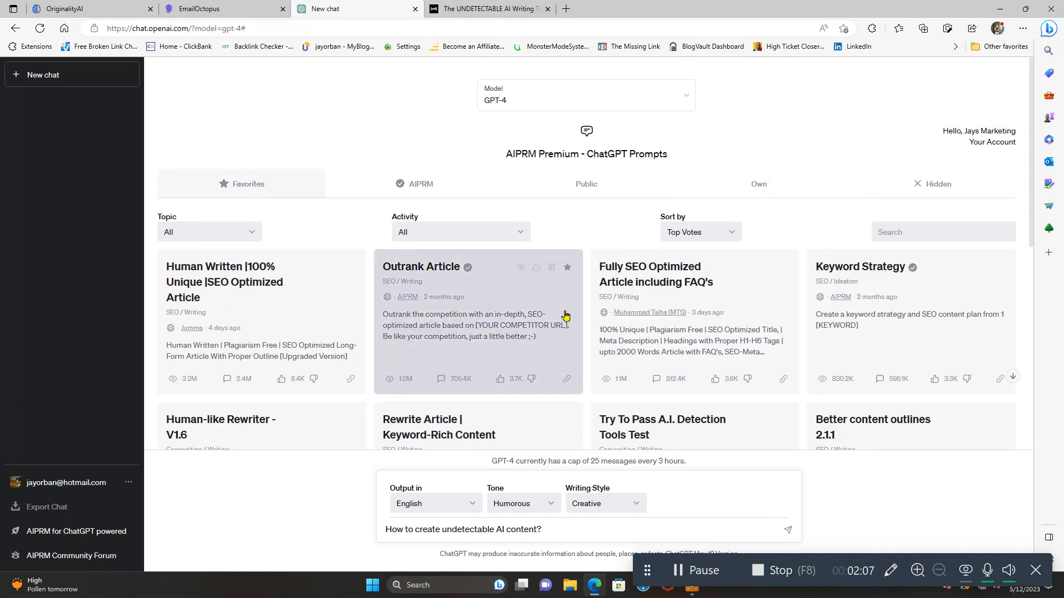
scroll(565, 315, down, 6)
scroll(565, 315, up, 3)
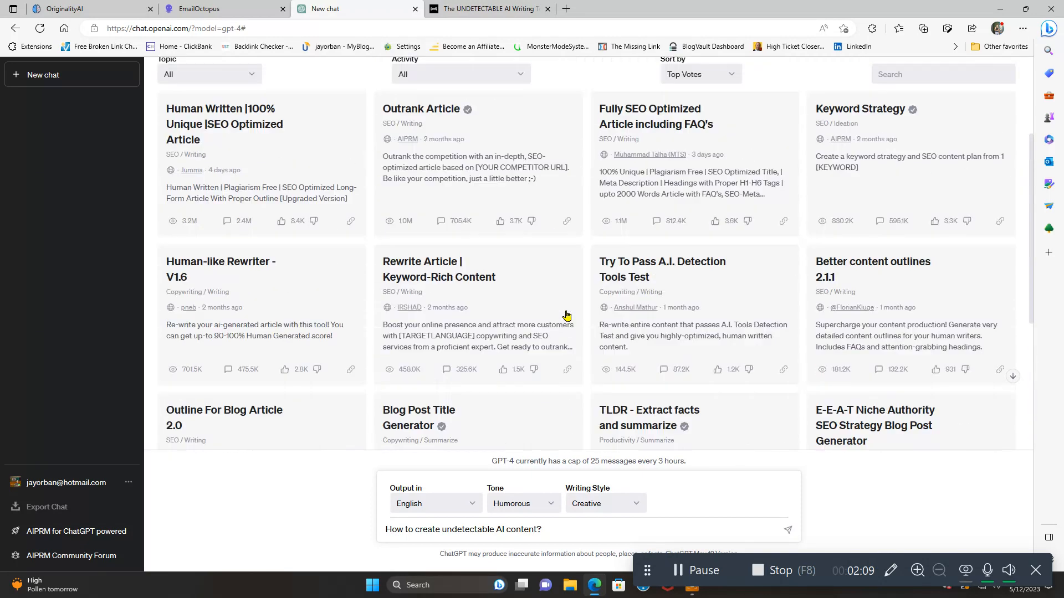
scroll(566, 315, up, 3)
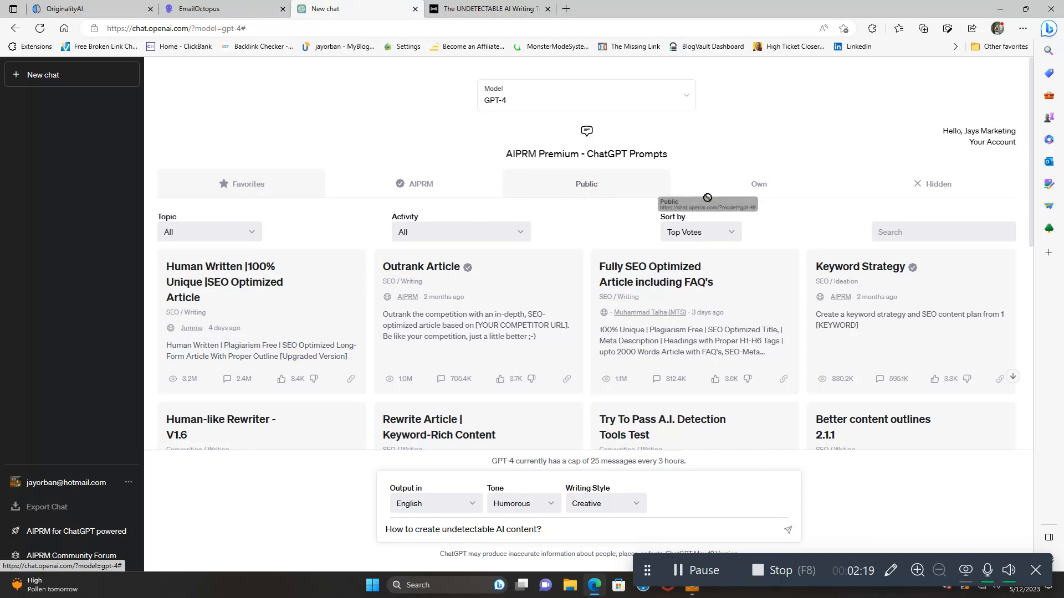
click(766, 188)
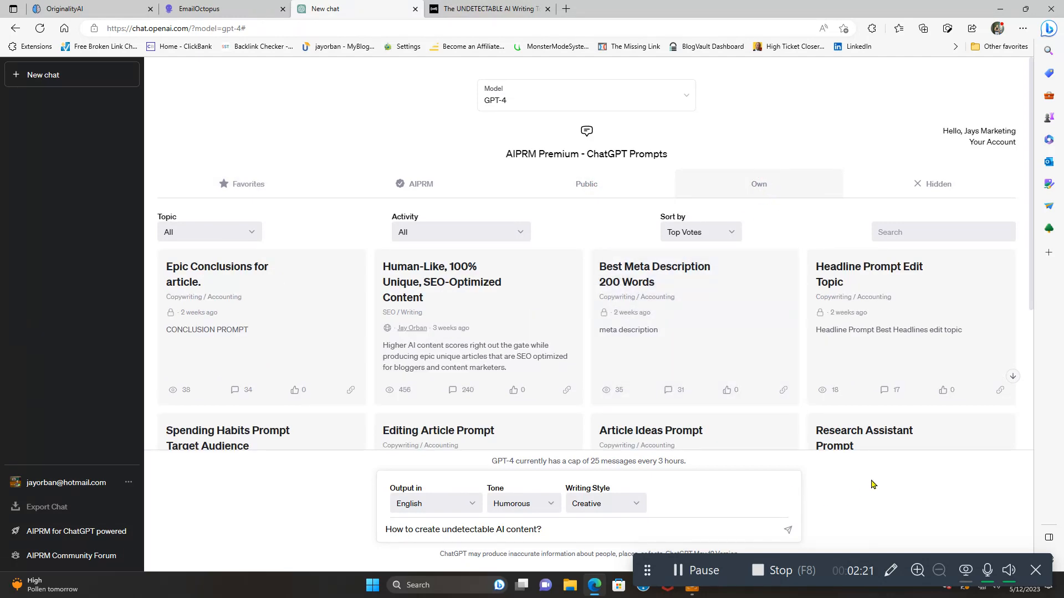
click(495, 11)
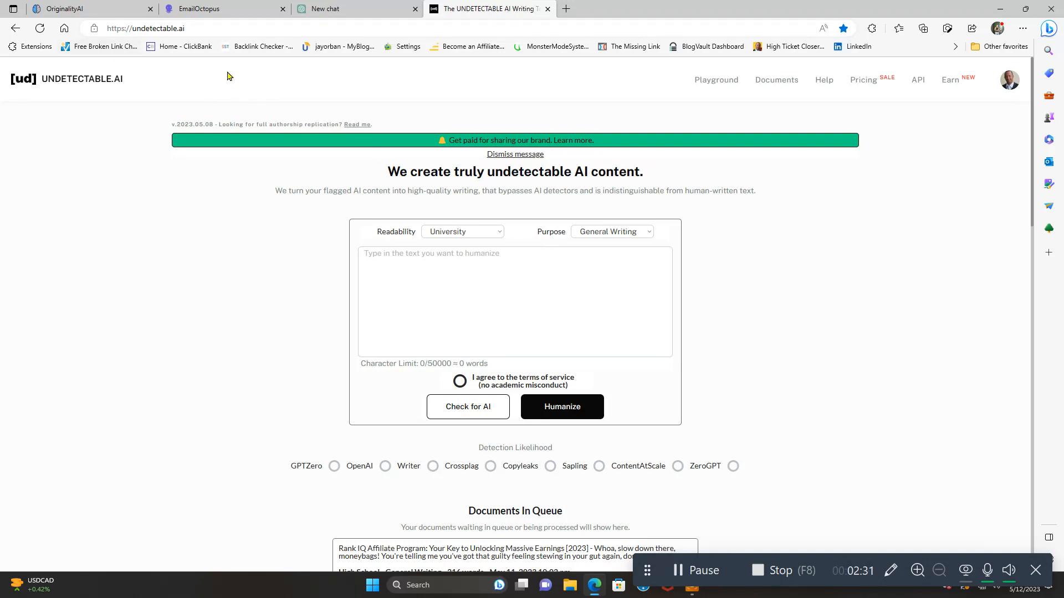
click(339, 18)
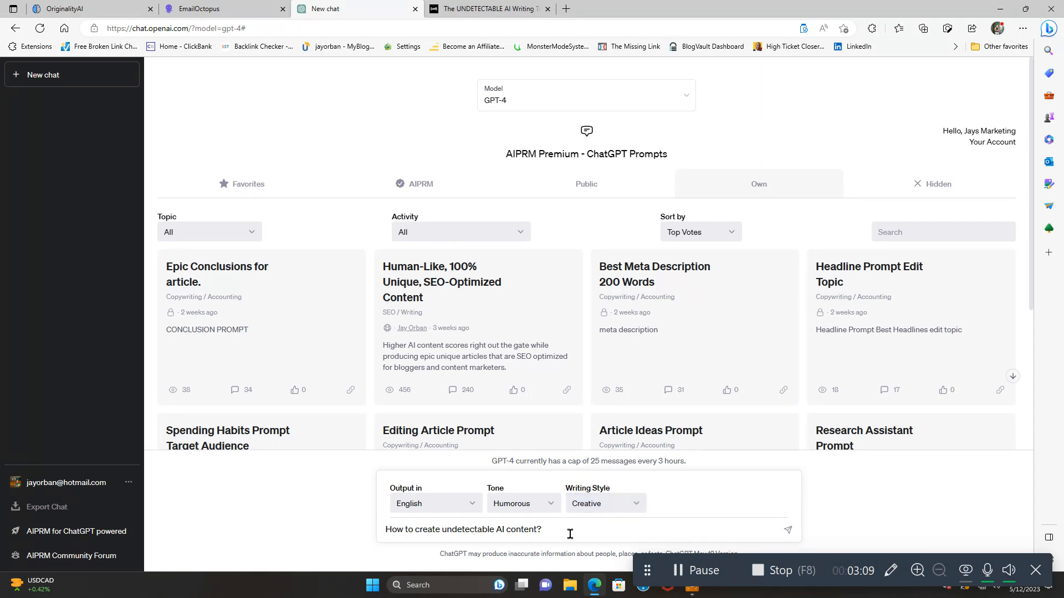
Examine the available tone and writing style options for the prompt without changing them.
click(550, 505)
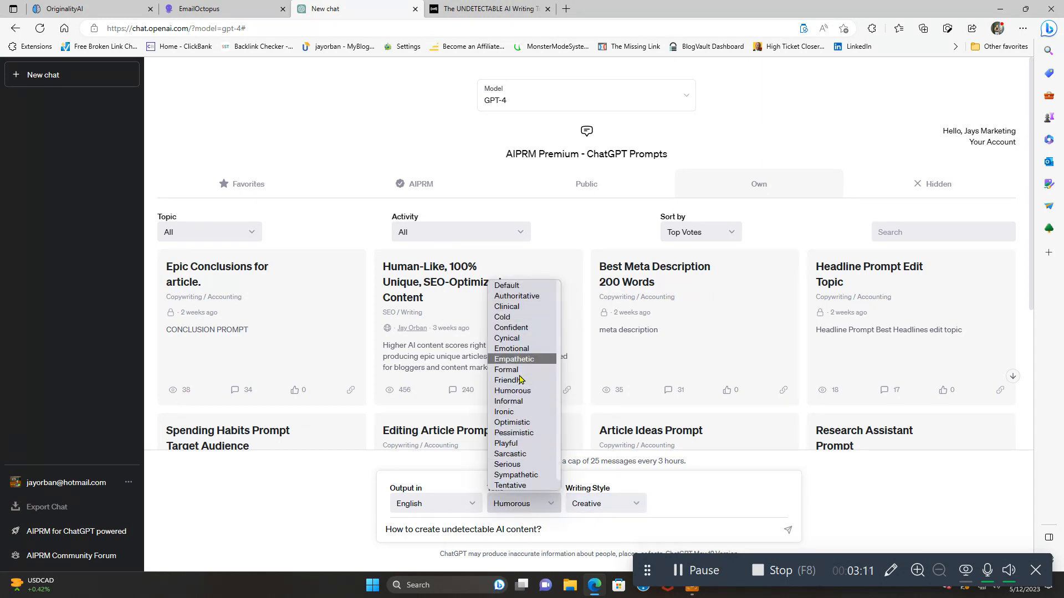
click(893, 510)
click(636, 510)
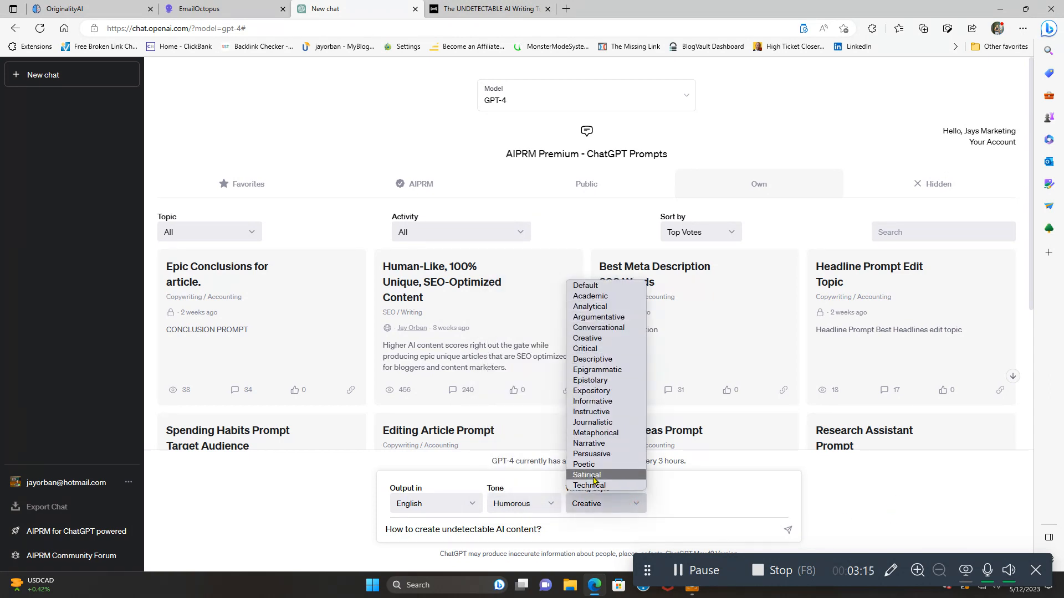
click(908, 497)
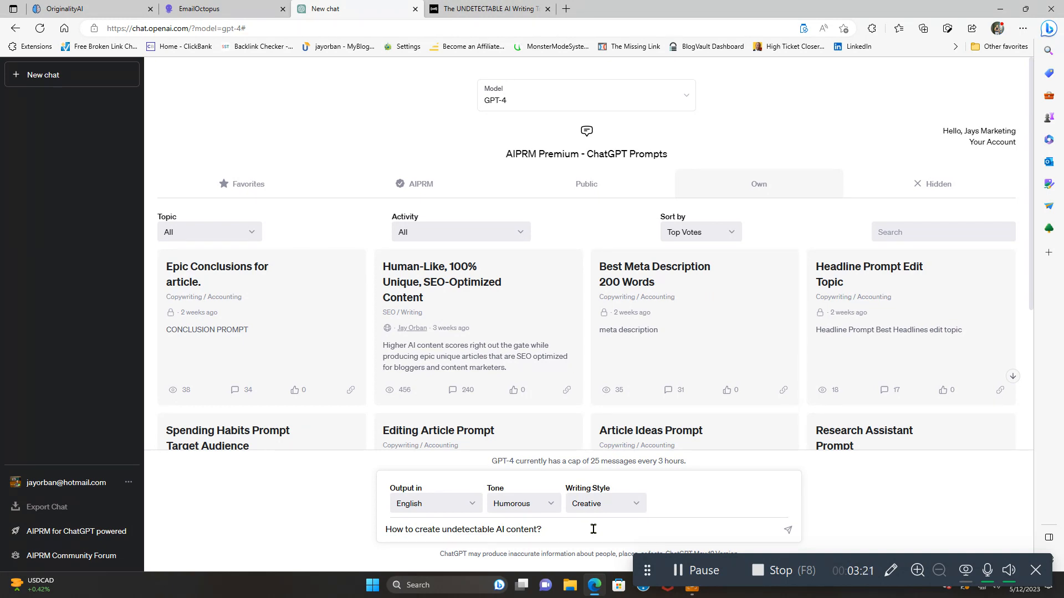
Generate "How to create undetectable AI content?" with the 1500 WORD ARTICLE FOR CONVERSIONS template, stopping as the "Steps to Create Undetectable AI Content" section begins.
click(788, 532)
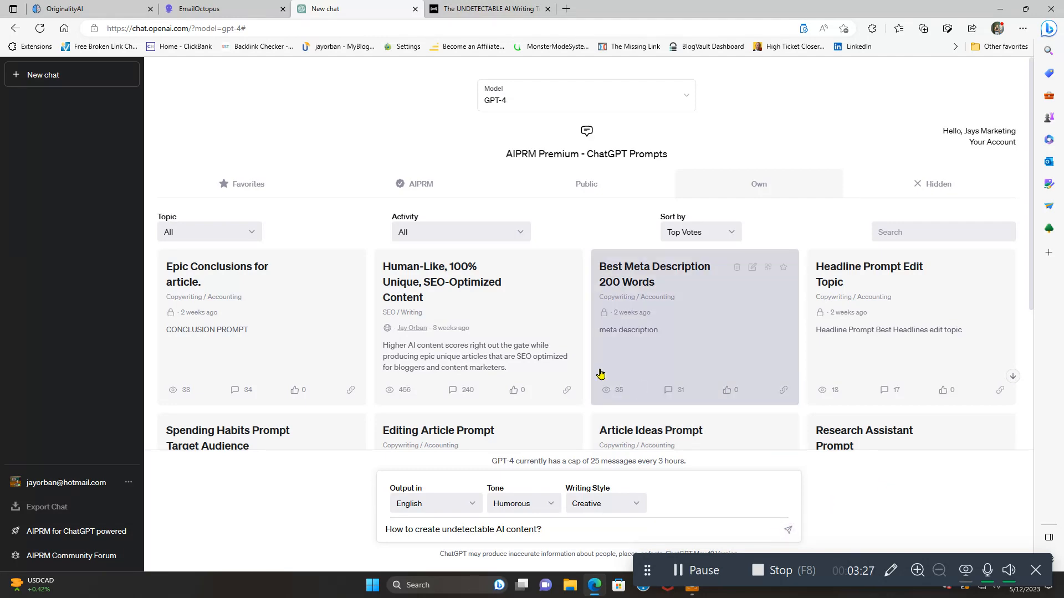
scroll(530, 324, down, 3)
scroll(530, 324, down, 1)
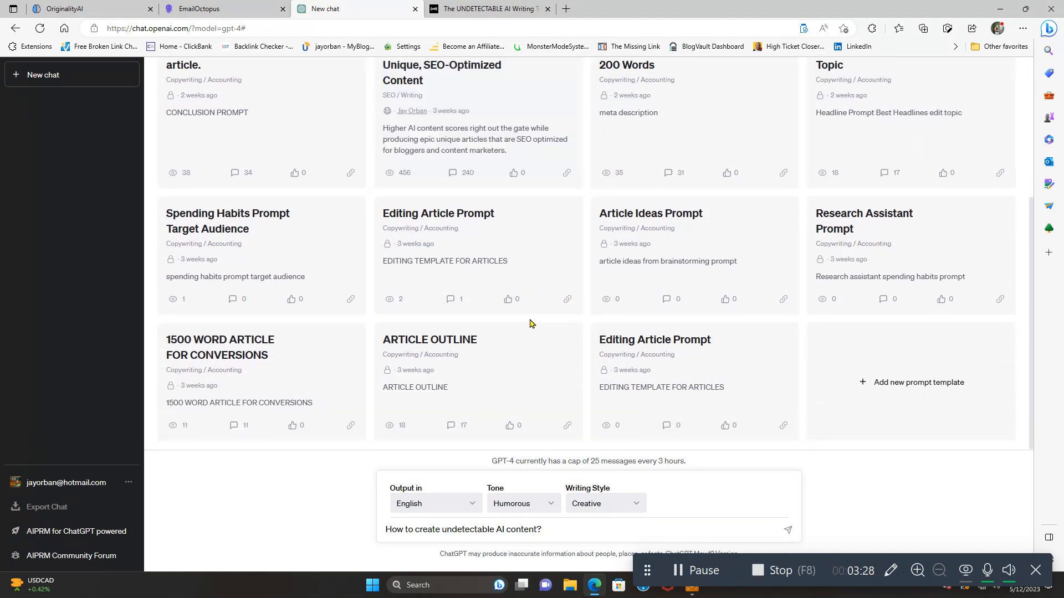
click(242, 379)
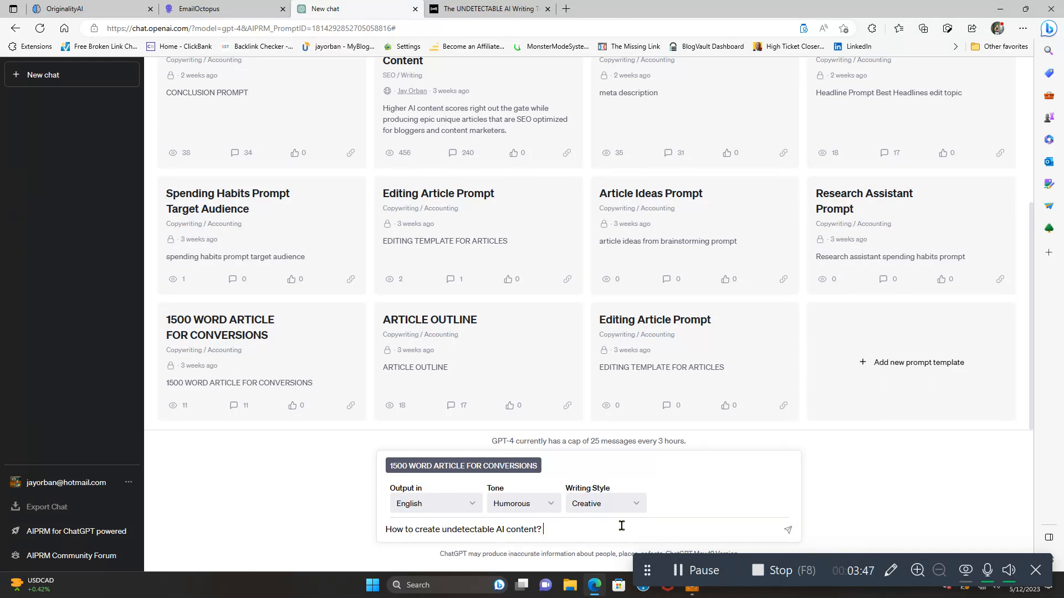
click(788, 530)
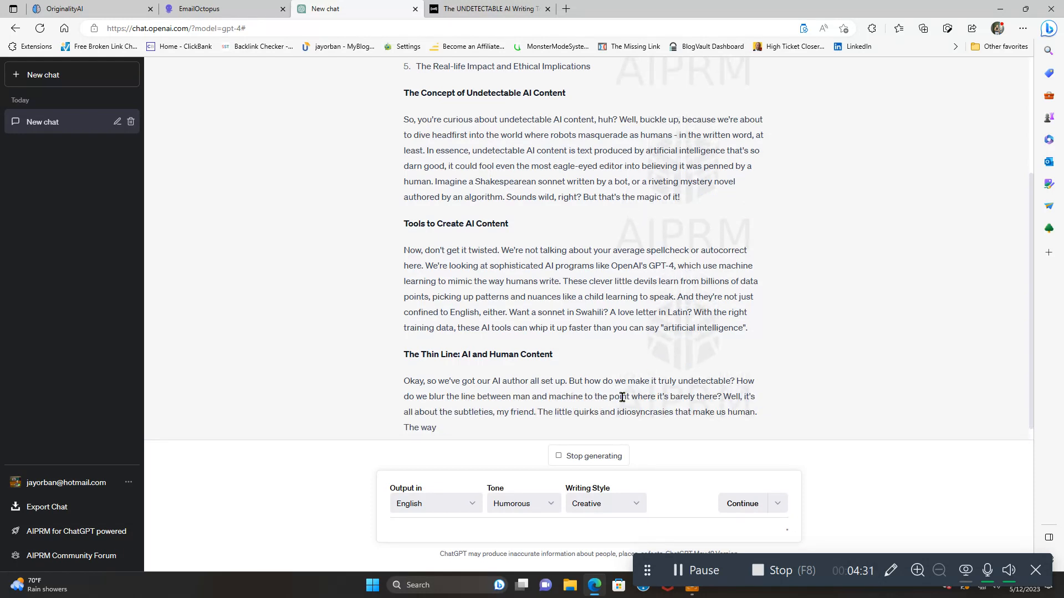
click(600, 456)
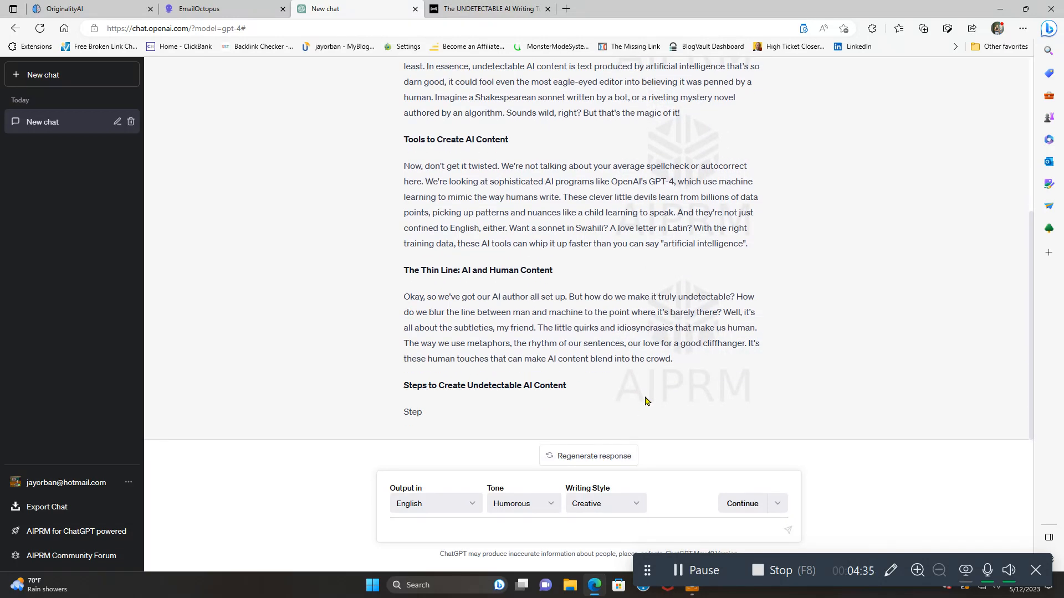
Copy the generated text from "The Concept of Undetectable AI Content" heading through the end of the "The Thin Line: AI and Human Content" section.
scroll(643, 402, up, 3)
scroll(649, 399, up, 2)
scroll(649, 399, down, 4)
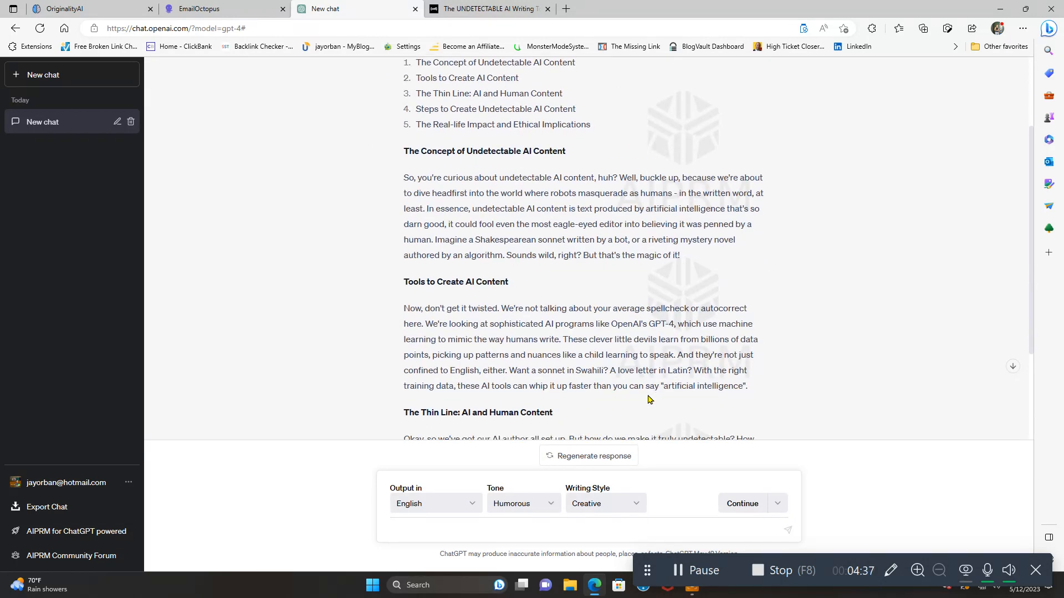
scroll(648, 400, down, 1)
scroll(647, 402, up, 2)
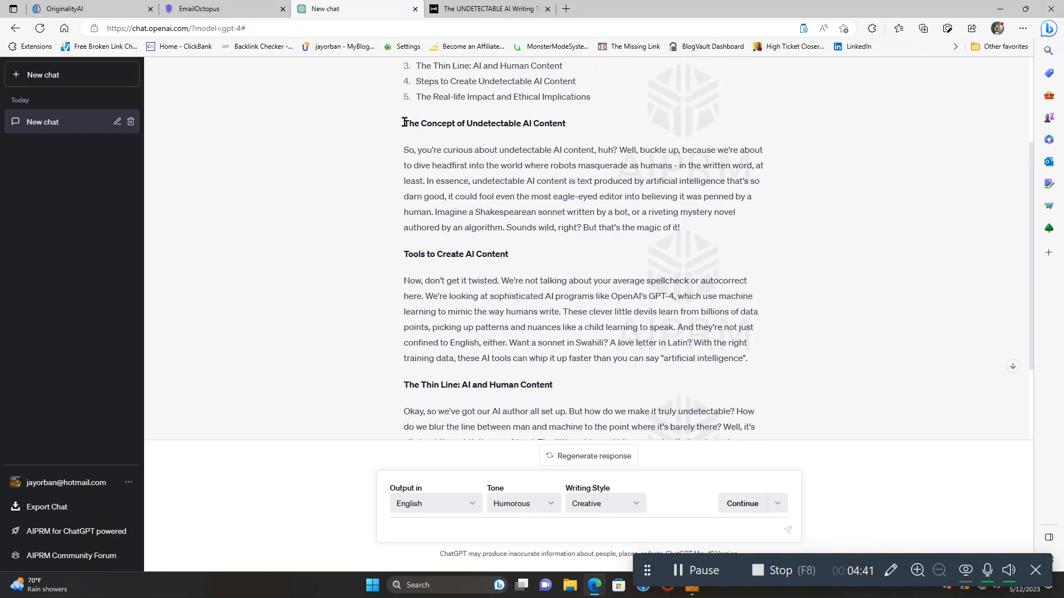
drag(403, 123, 729, 379)
scroll(607, 297, down, 1)
scroll(606, 297, down, 1)
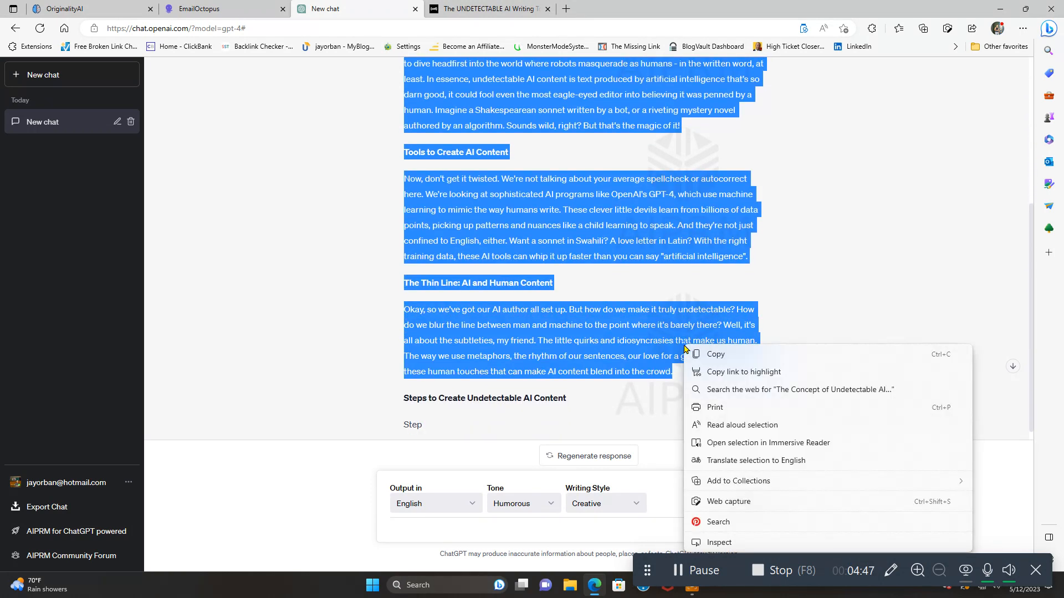
right_click(686, 347)
click(715, 357)
scroll(819, 387, up, 4)
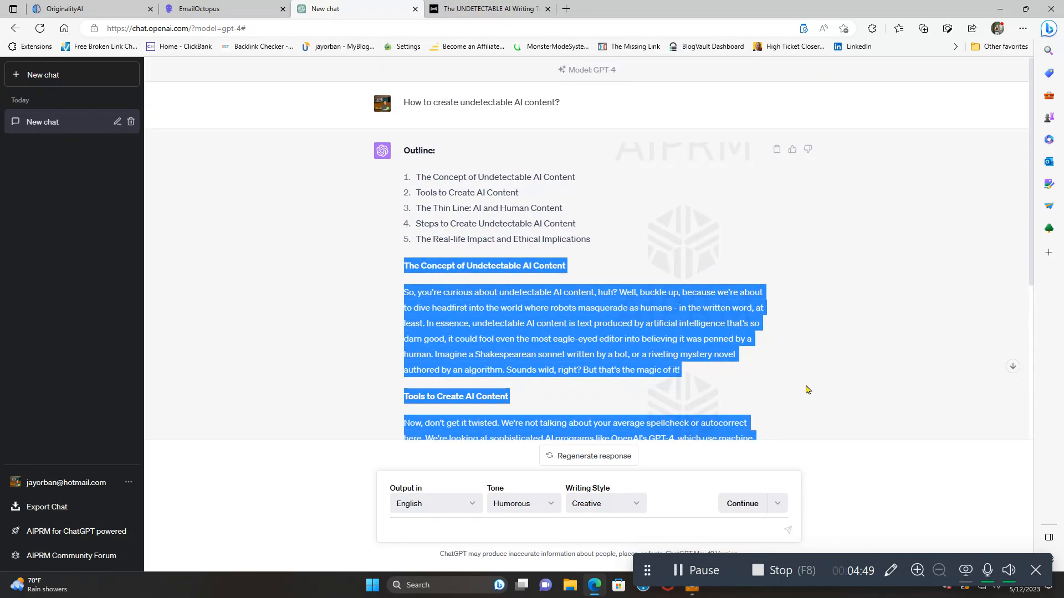
Switch to Undetectable AI and set the readability to High School and the purpose to General Writing.
click(496, 9)
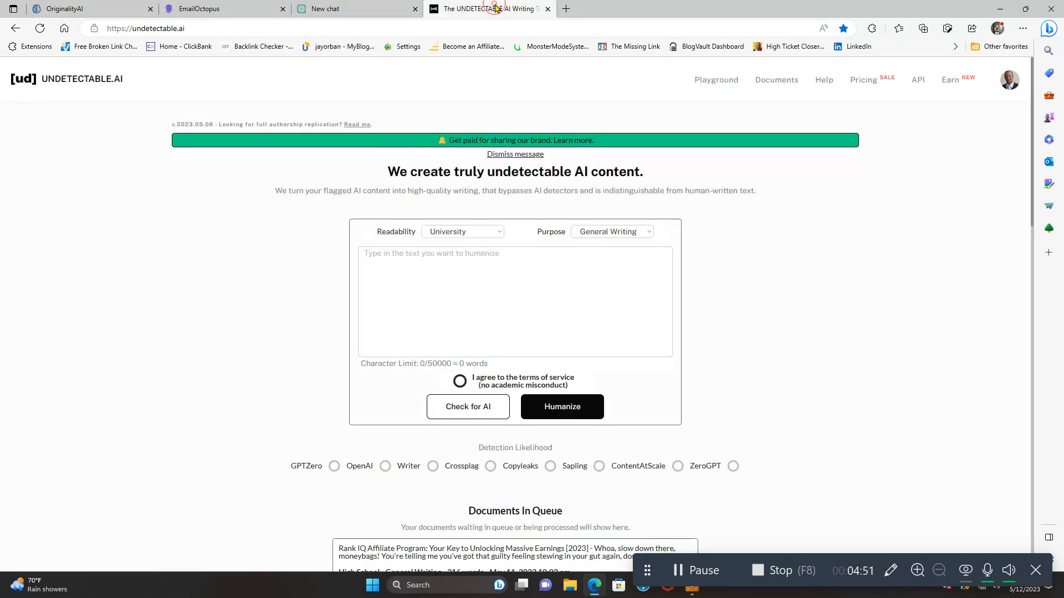
click(539, 317)
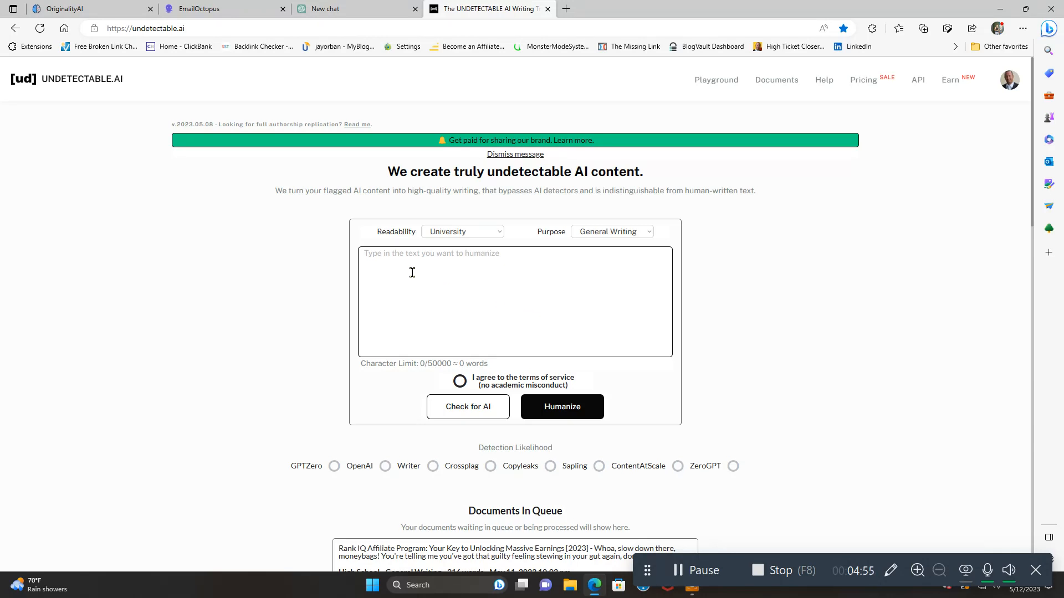
click(487, 239)
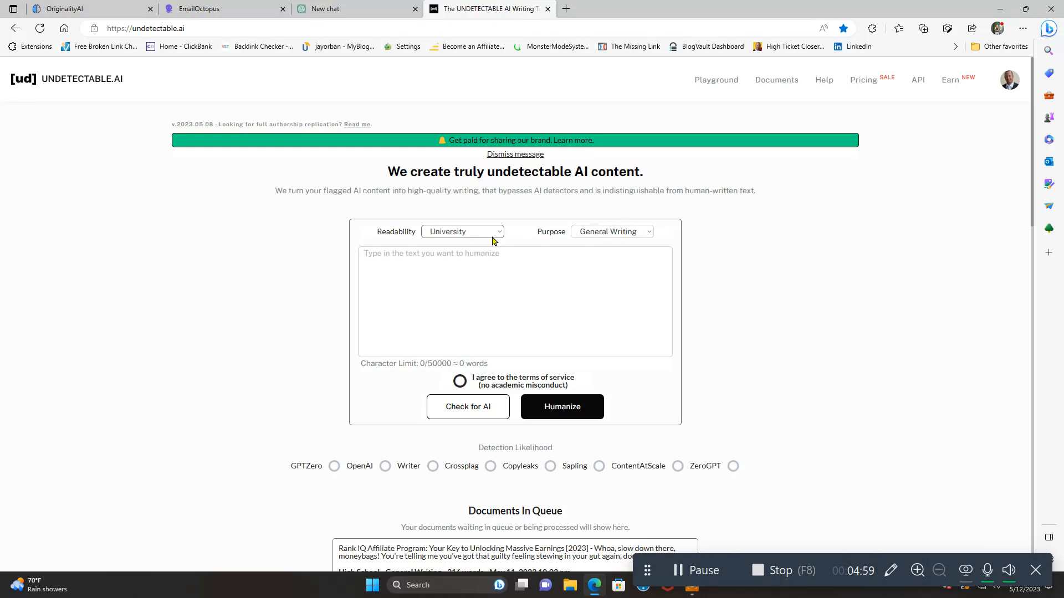
click(492, 239)
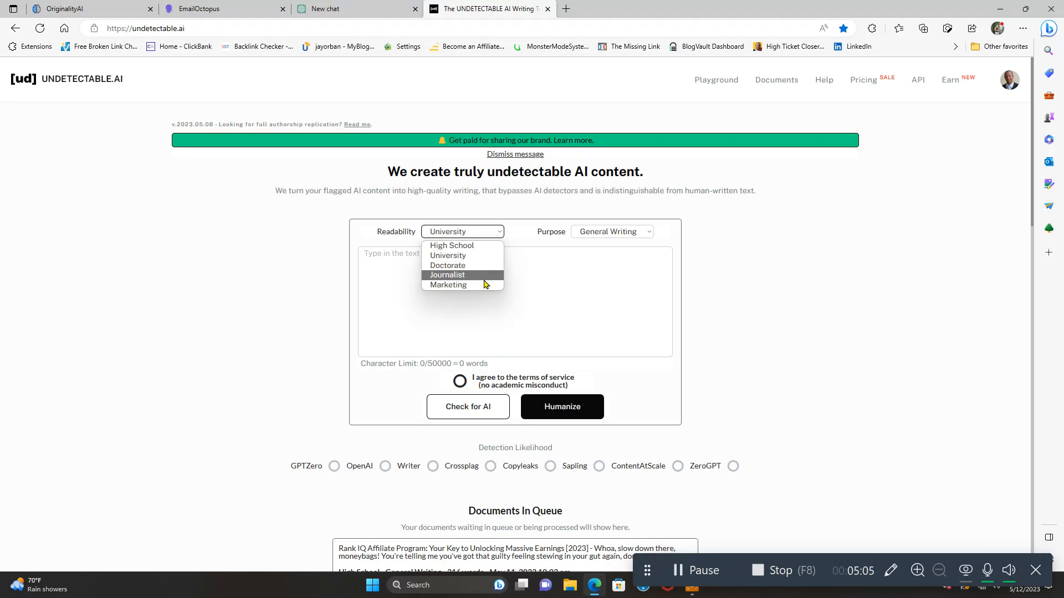
click(623, 232)
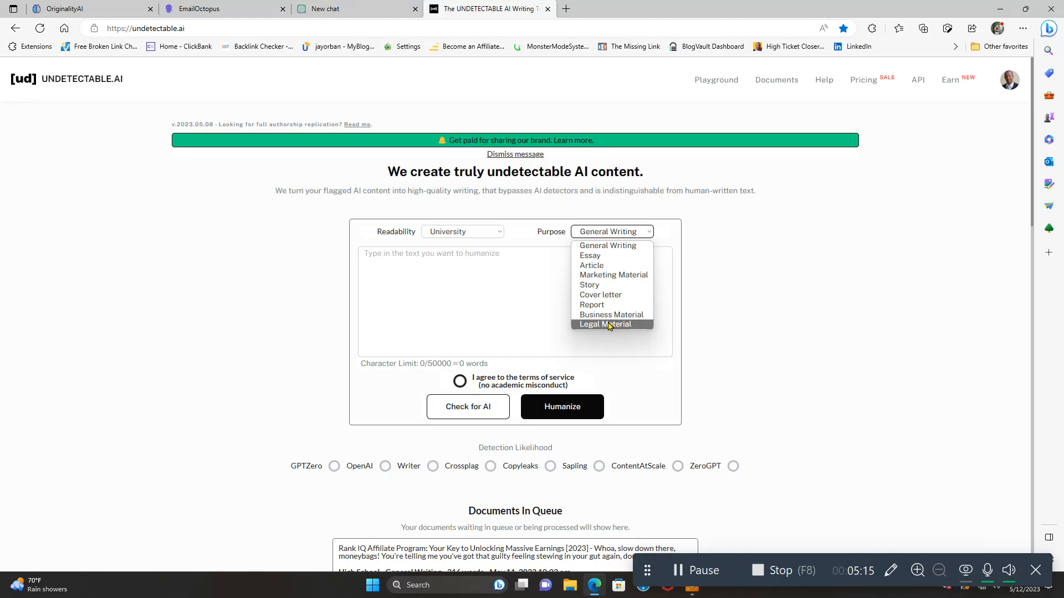
click(608, 246)
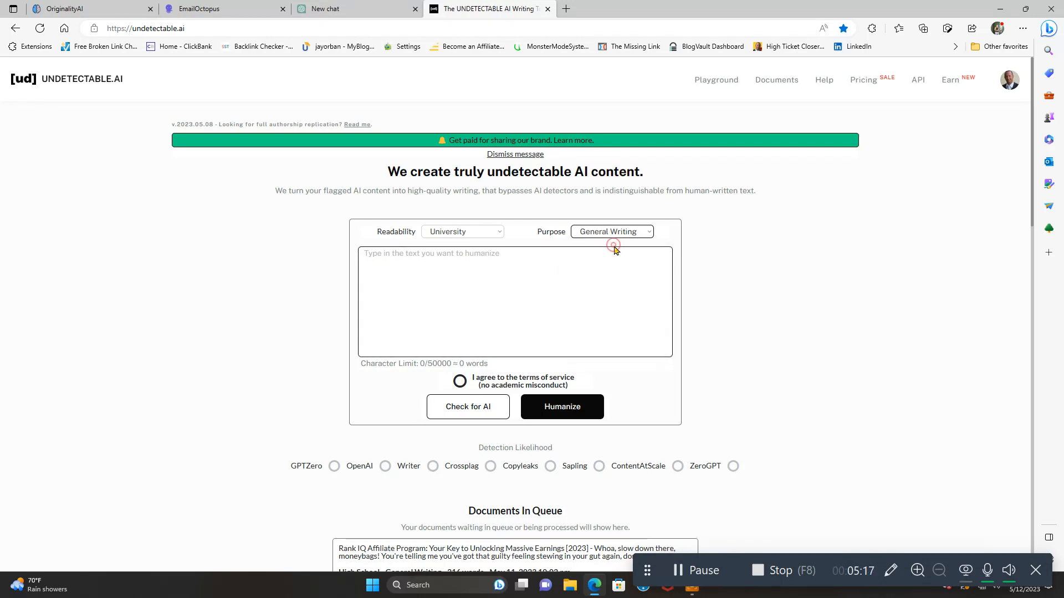
click(489, 232)
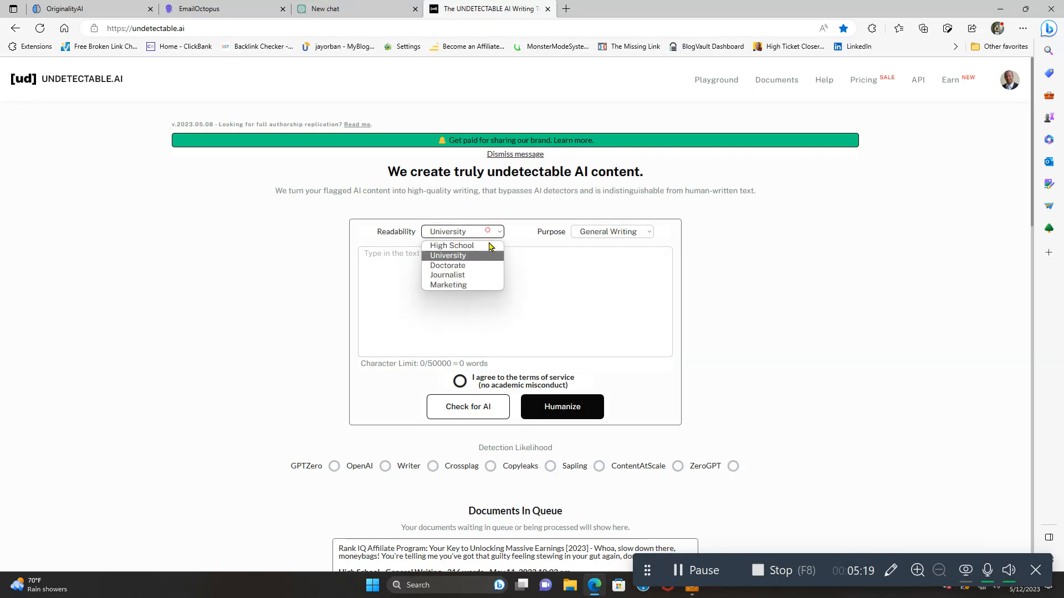
click(489, 246)
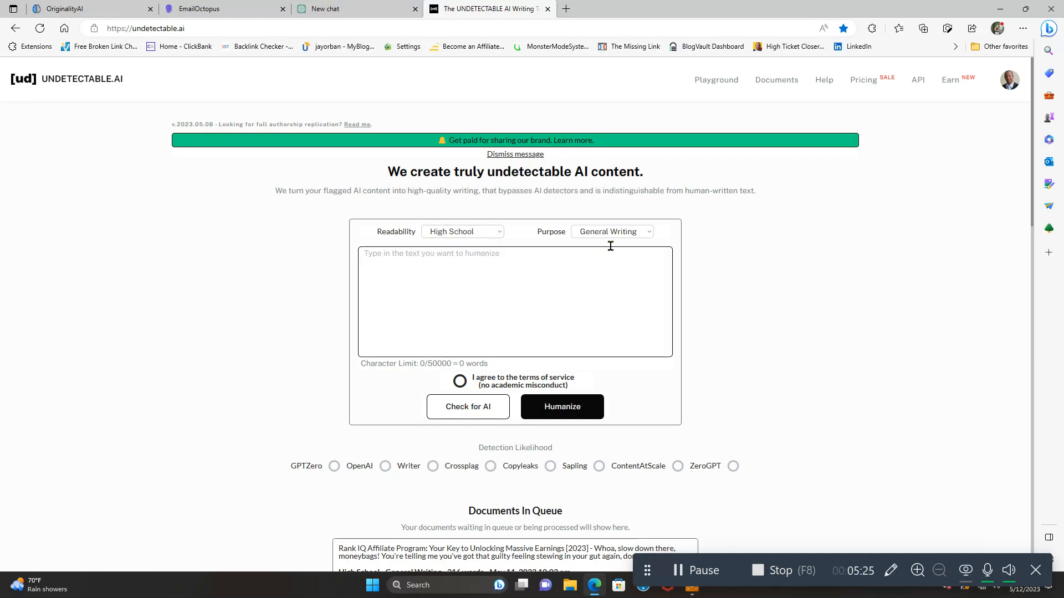
Paste the copied article text as the text to humanize, agree to the terms of service, and check it for AI.
right_click(406, 273)
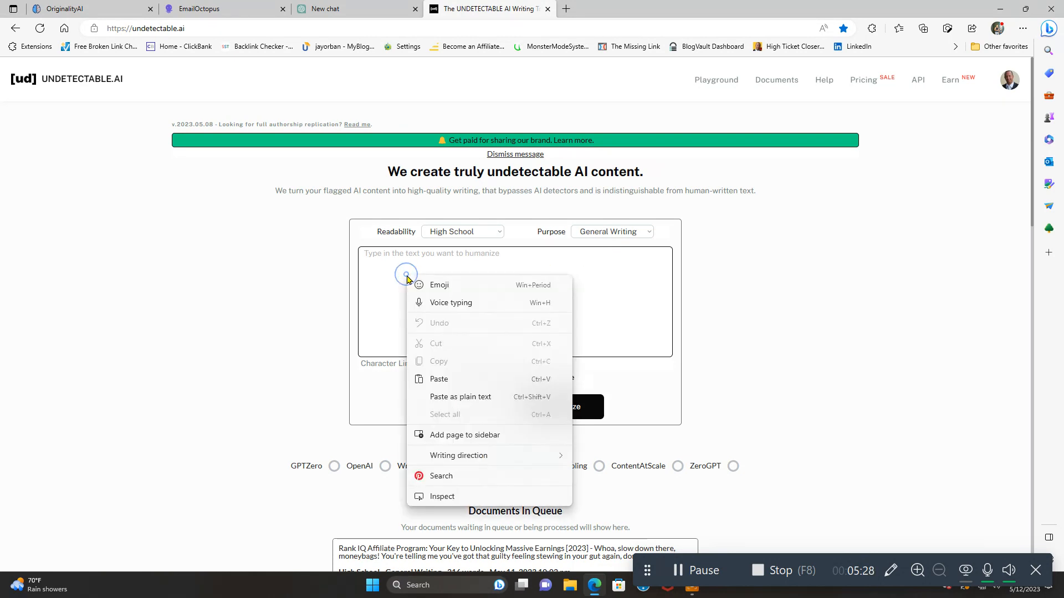
click(464, 379)
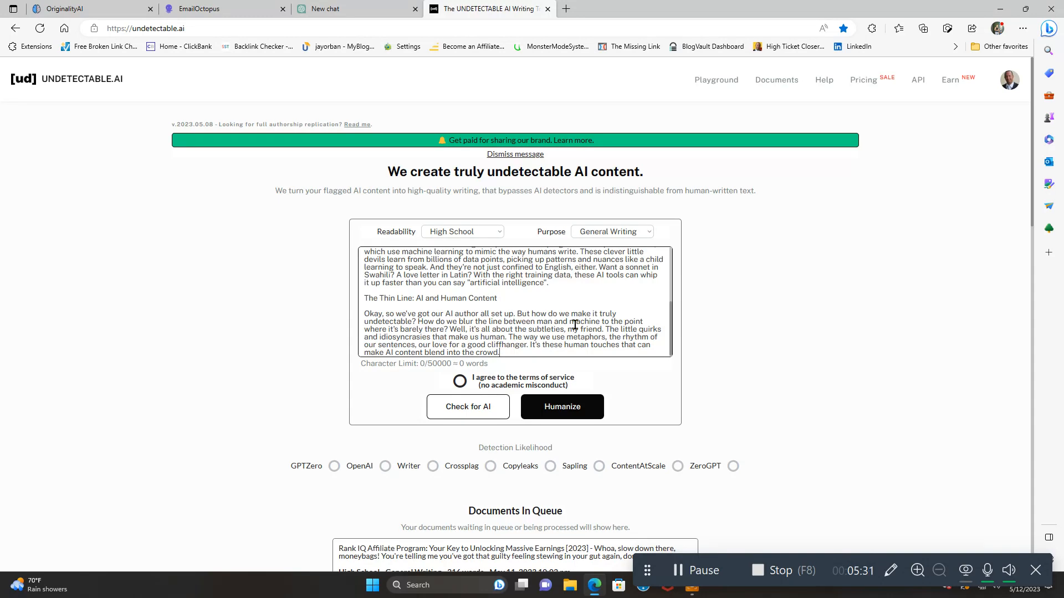
click(459, 382)
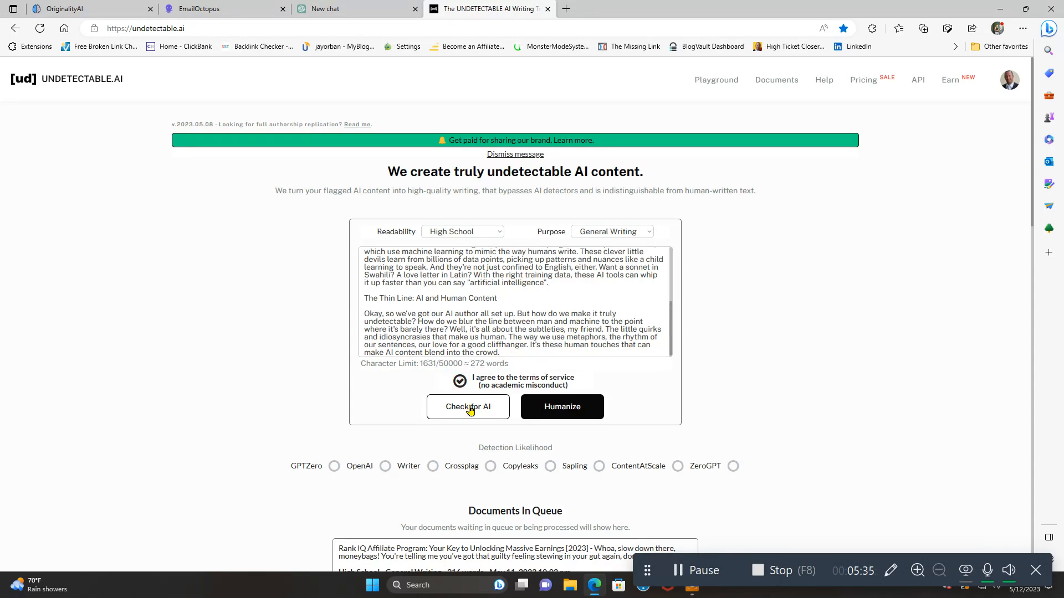
click(469, 407)
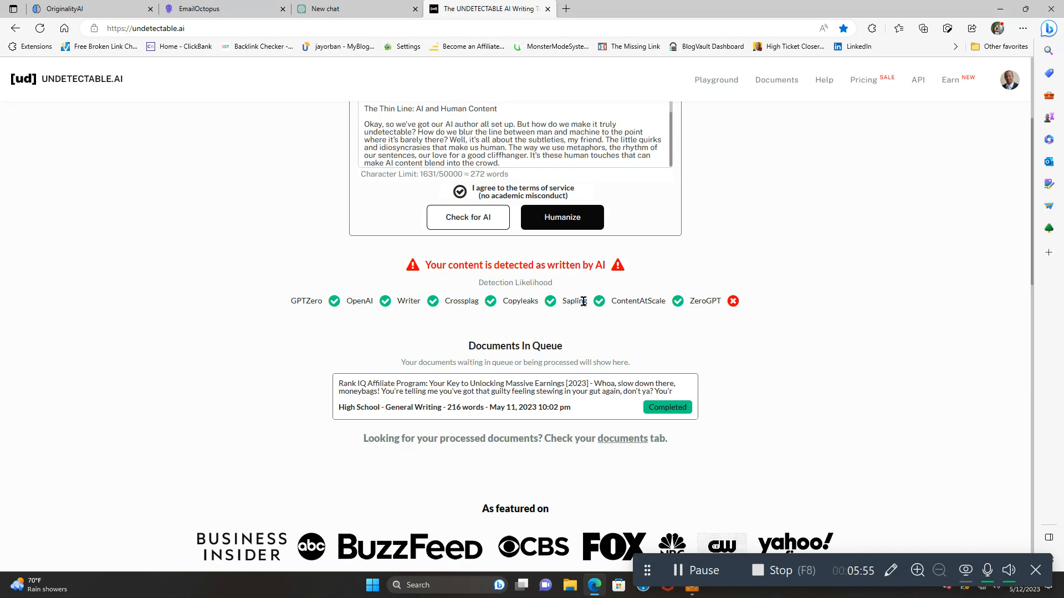
Humanize the pasted text with the High School and General Writing settings and return to its result once processed.
scroll(657, 349, up, 3)
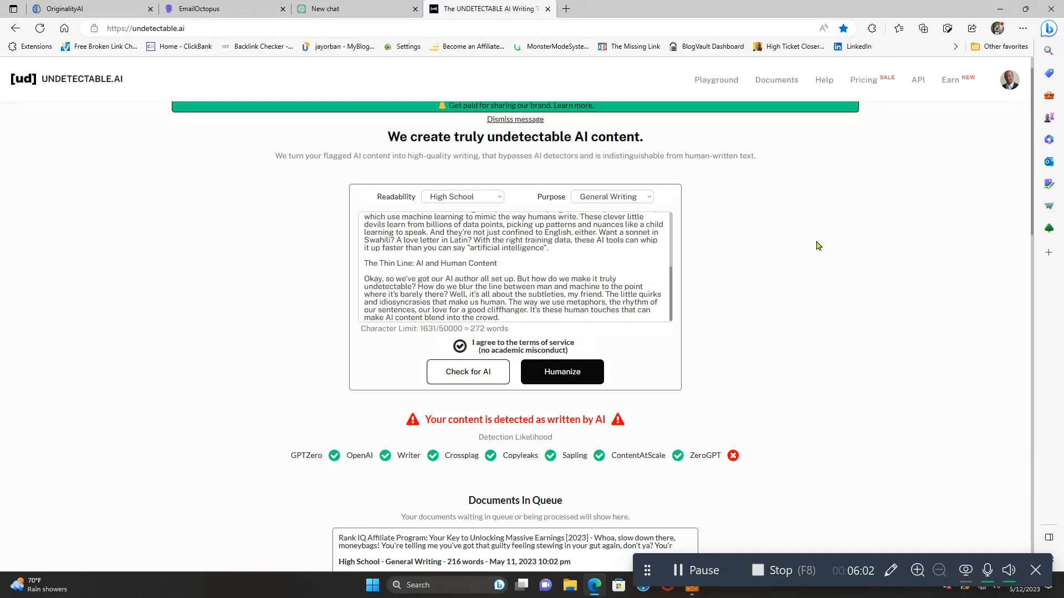
click(567, 374)
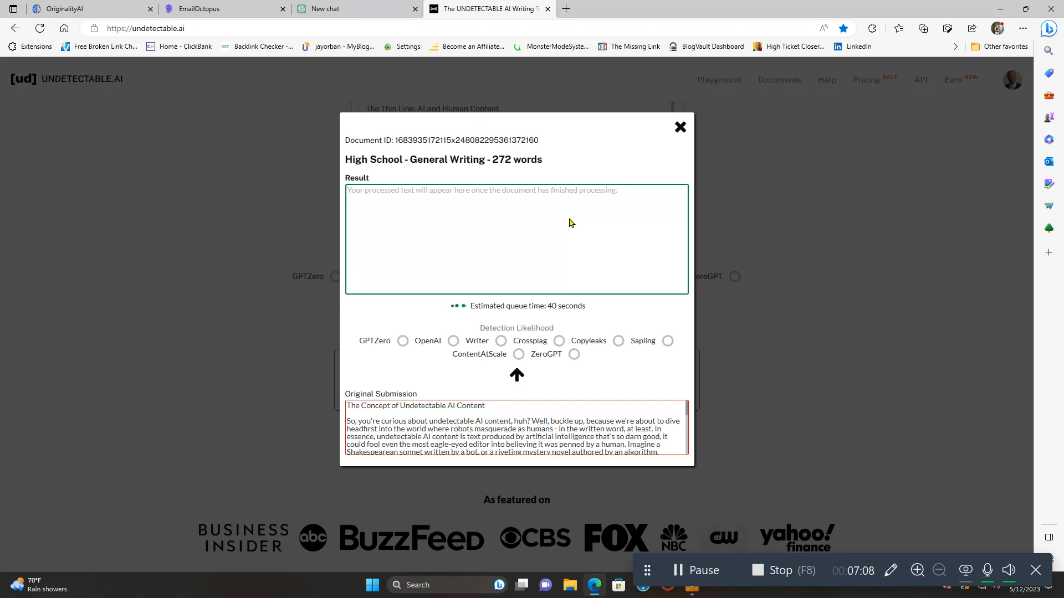
click(110, 10)
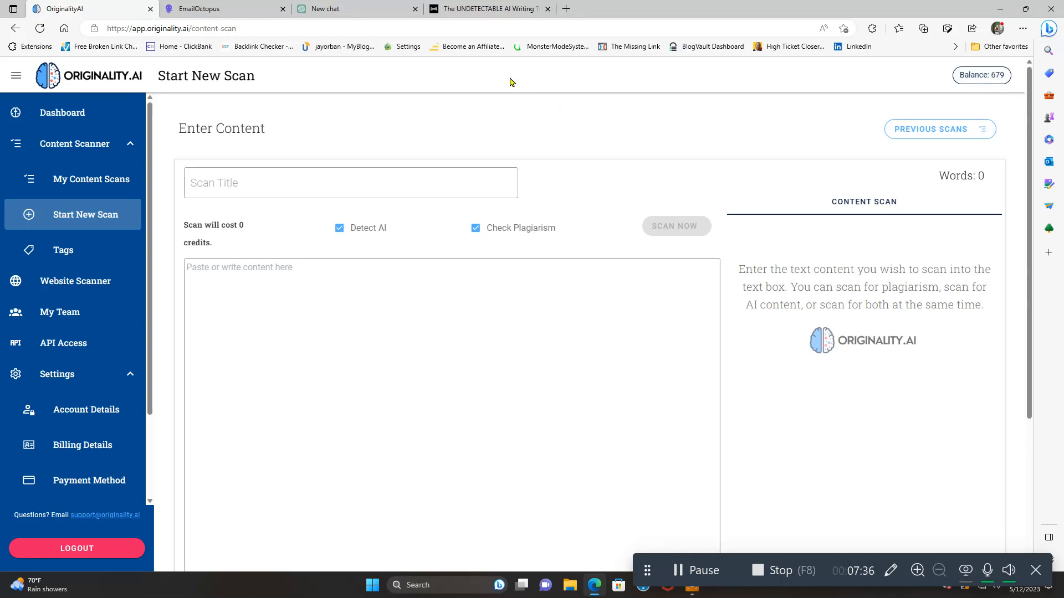
click(489, 17)
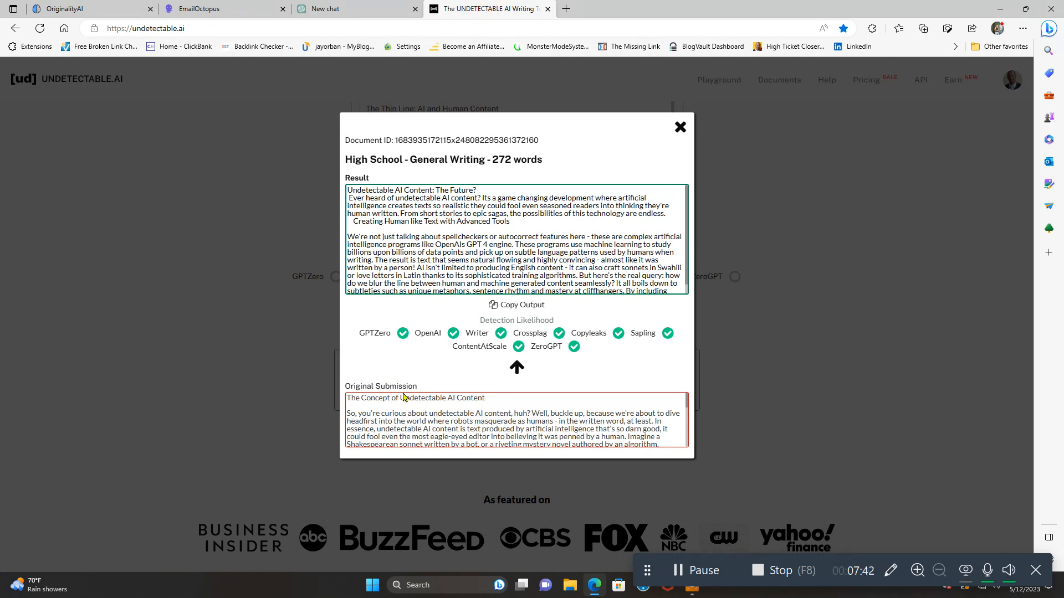
Review the original submission against the humanized result, and copy the entire result text.
scroll(469, 426, down, 1)
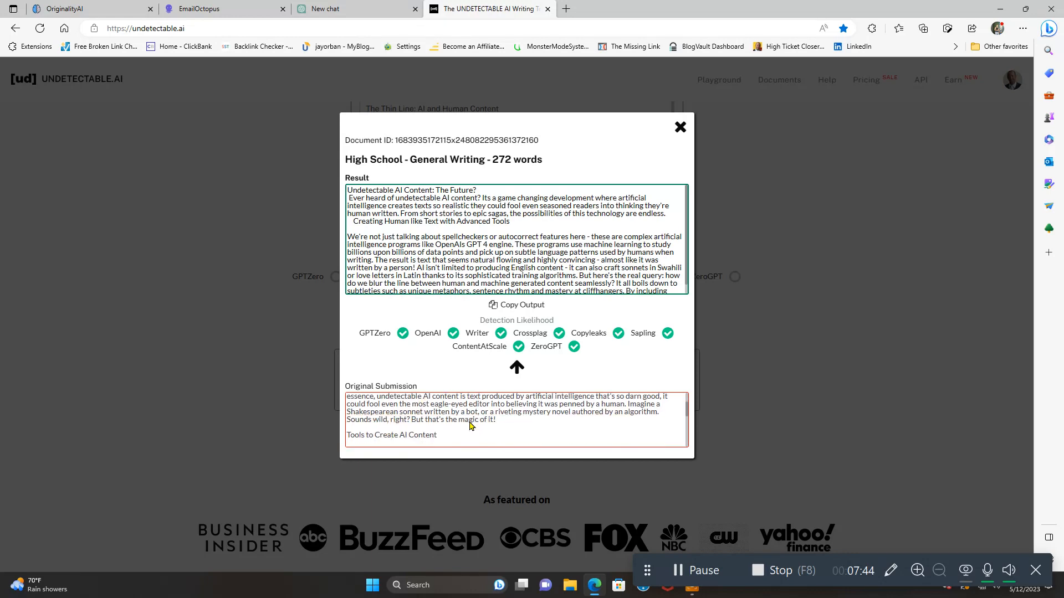
scroll(470, 426, down, 4)
scroll(470, 426, up, 5)
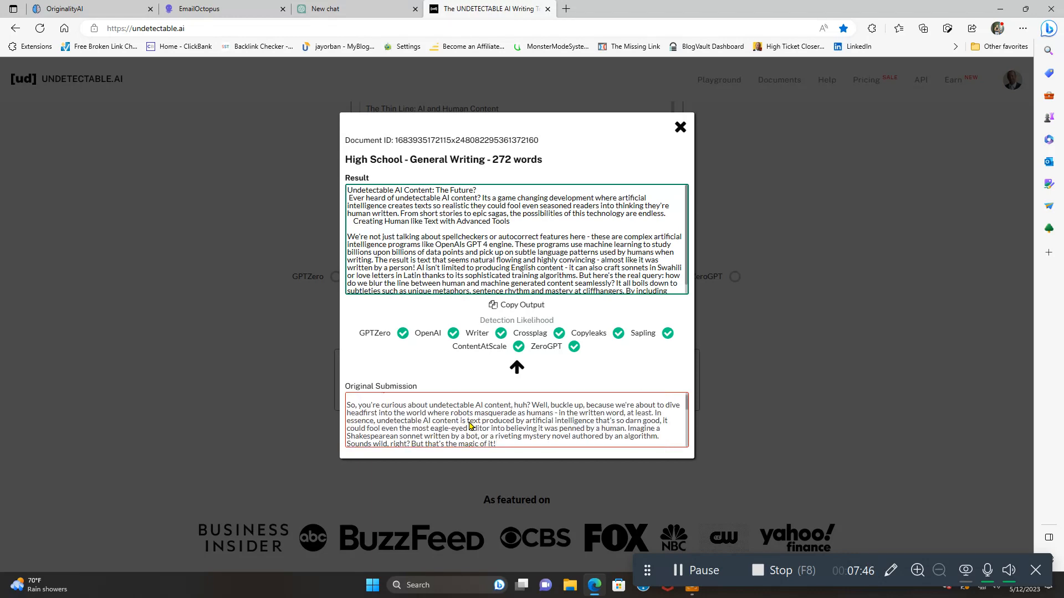
scroll(470, 425, up, 1)
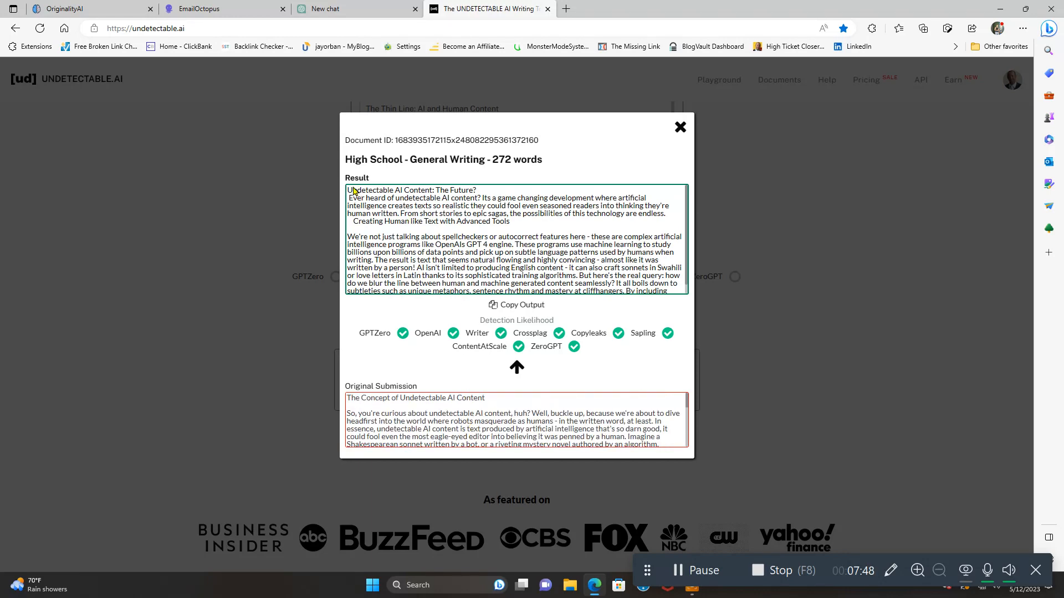
drag(347, 190, 649, 291)
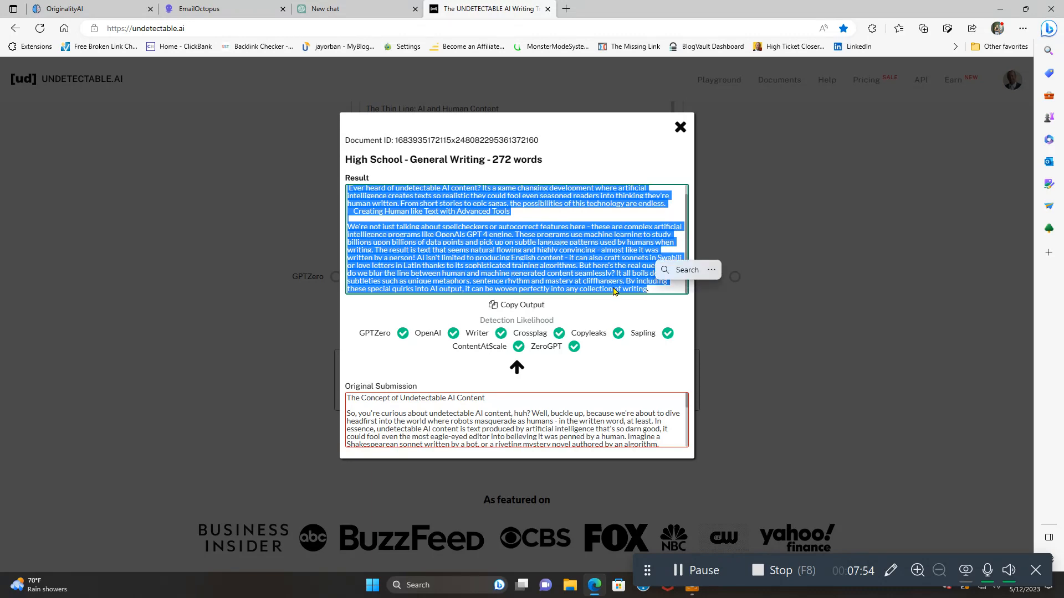
right_click(614, 291)
click(630, 296)
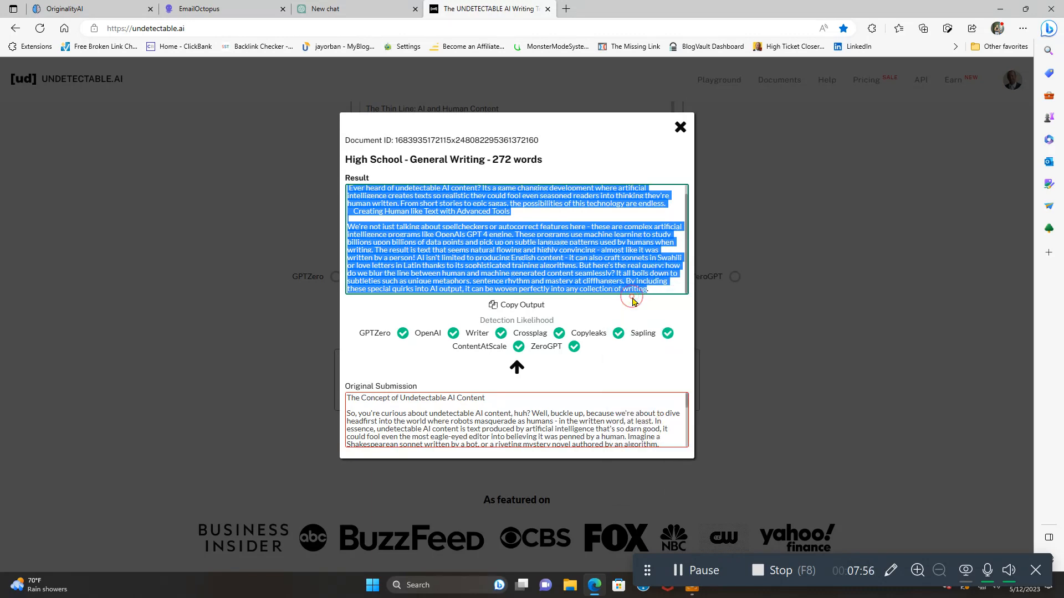
click(592, 217)
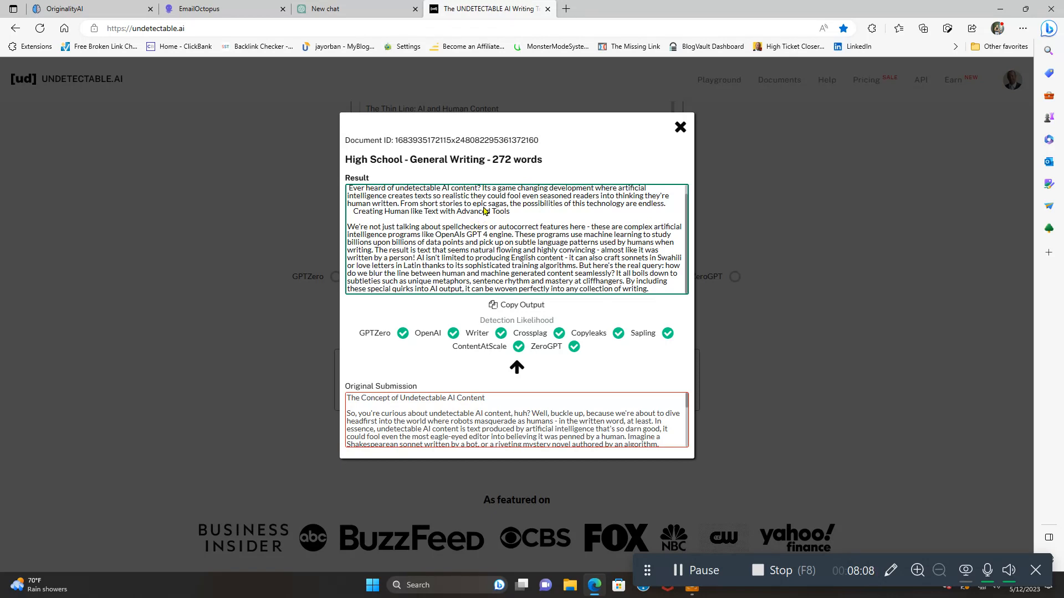
click(482, 188)
scroll(512, 256, up, 1)
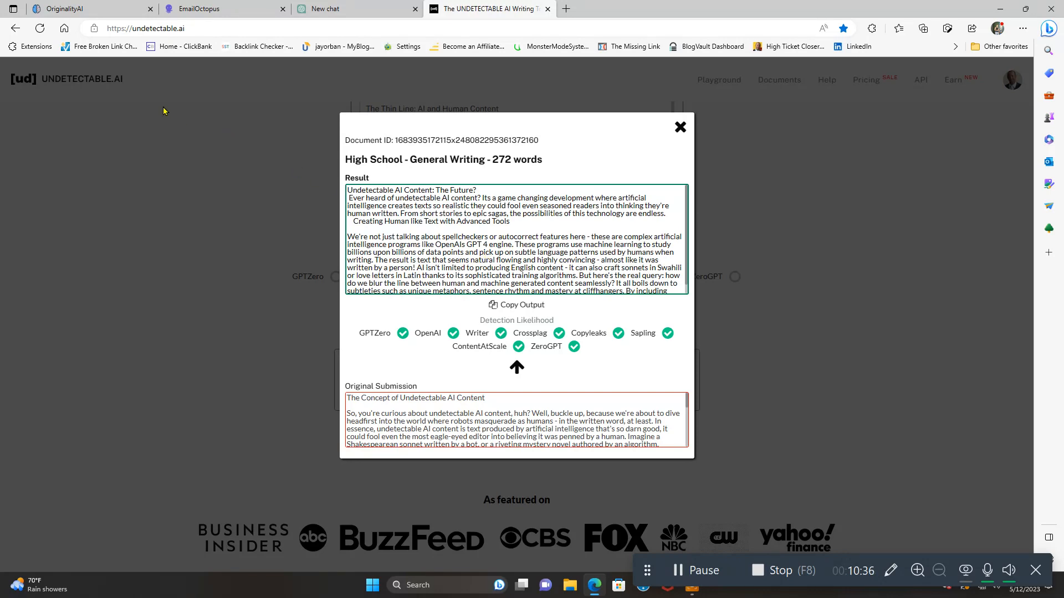
Switch to Originality.ai, paste the humanized text into the new scan, and run it with Detect AI and Check Plagiarism enabled.
click(104, 19)
right_click(212, 280)
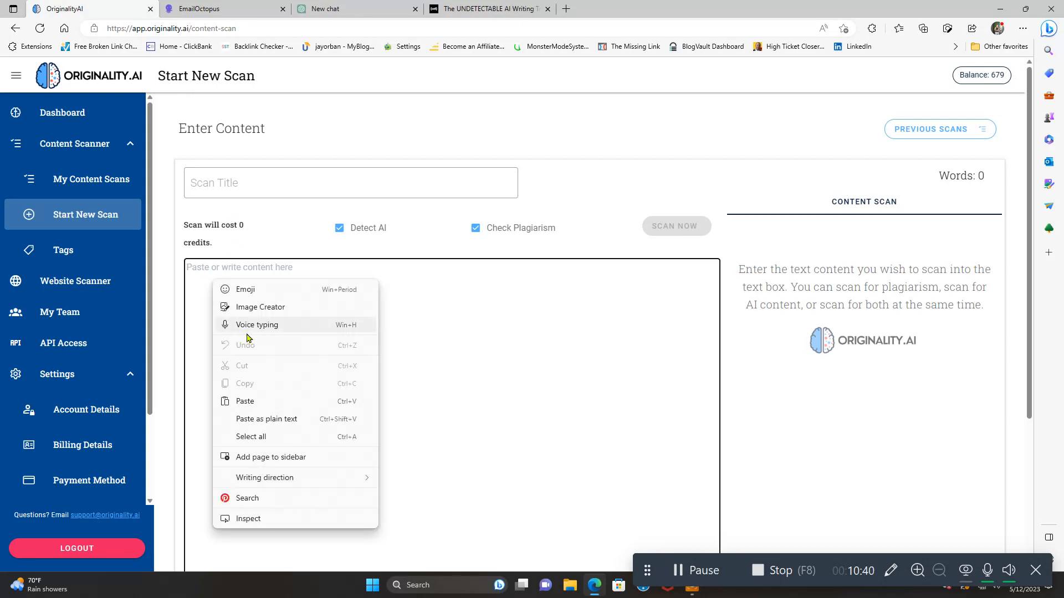
click(250, 401)
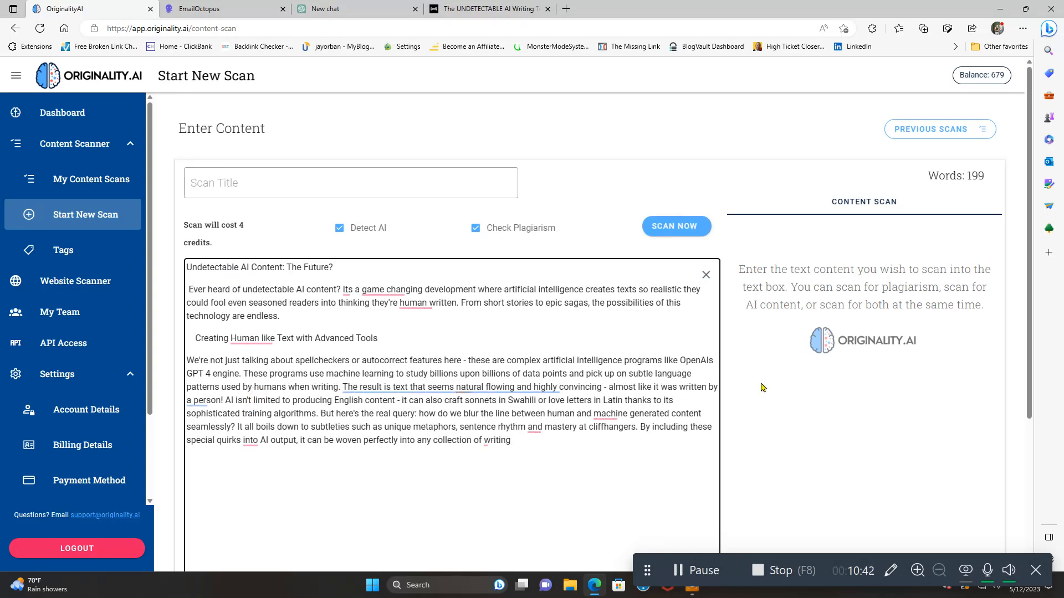
scroll(760, 387, down, 4)
scroll(760, 386, up, 4)
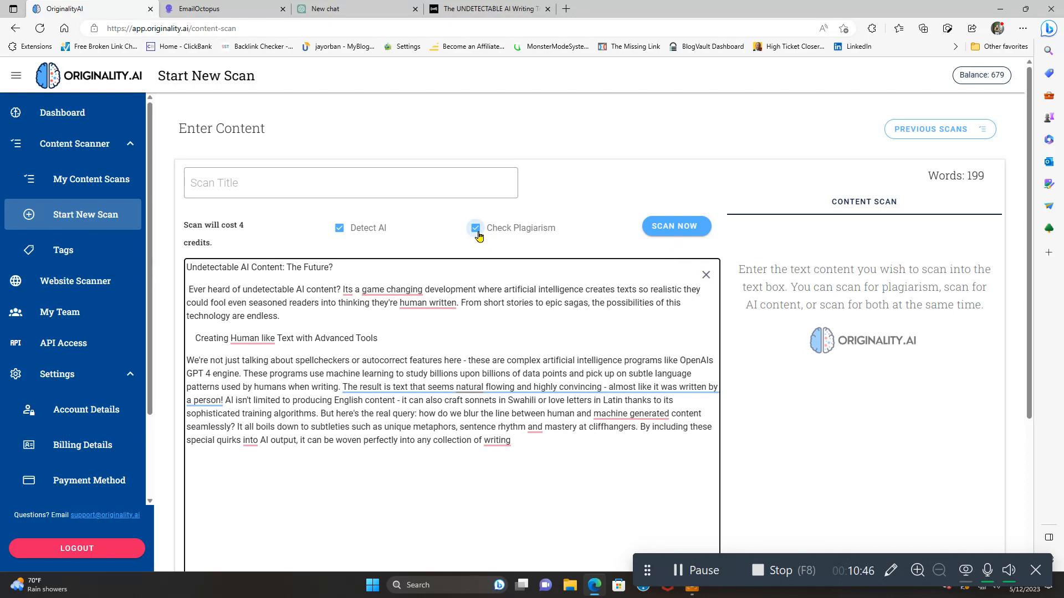
click(675, 232)
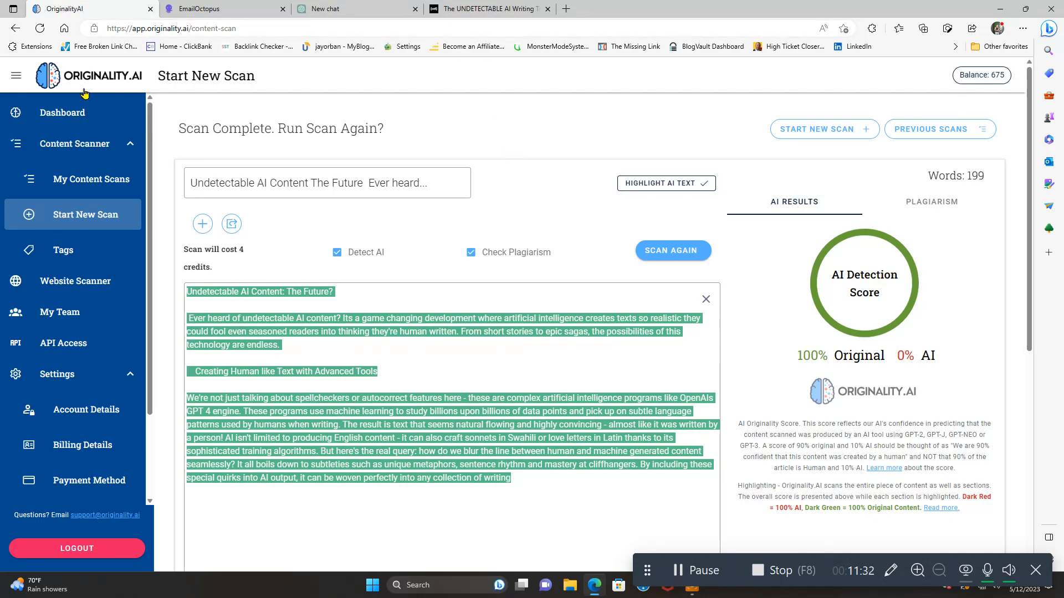
Search the web for "content at scale ai detector" from the EmailOctopus page and open contentatscale.ai's AI Content Detector.
click(503, 16)
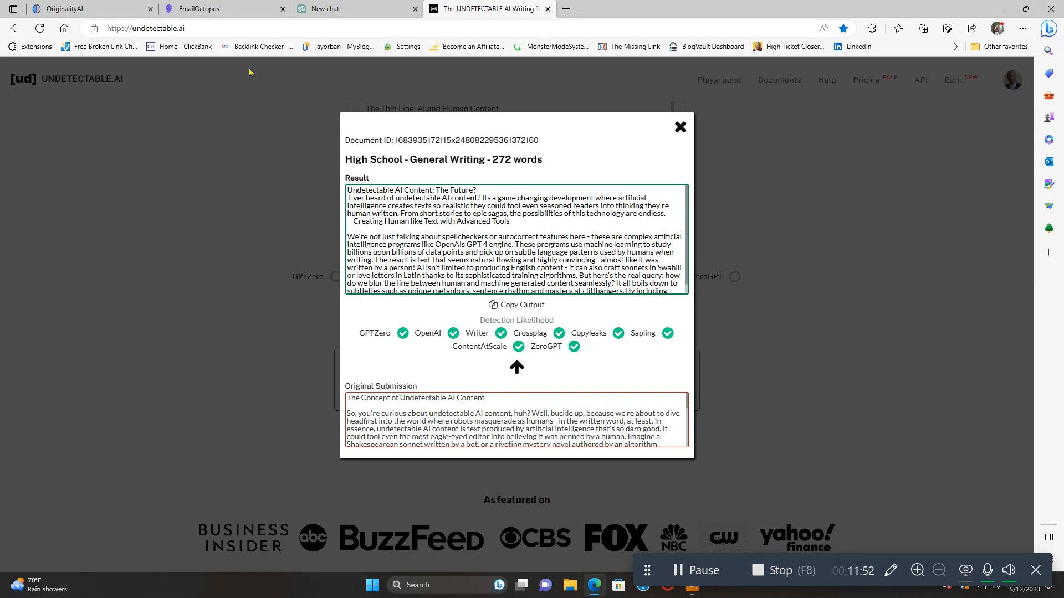
click(231, 10)
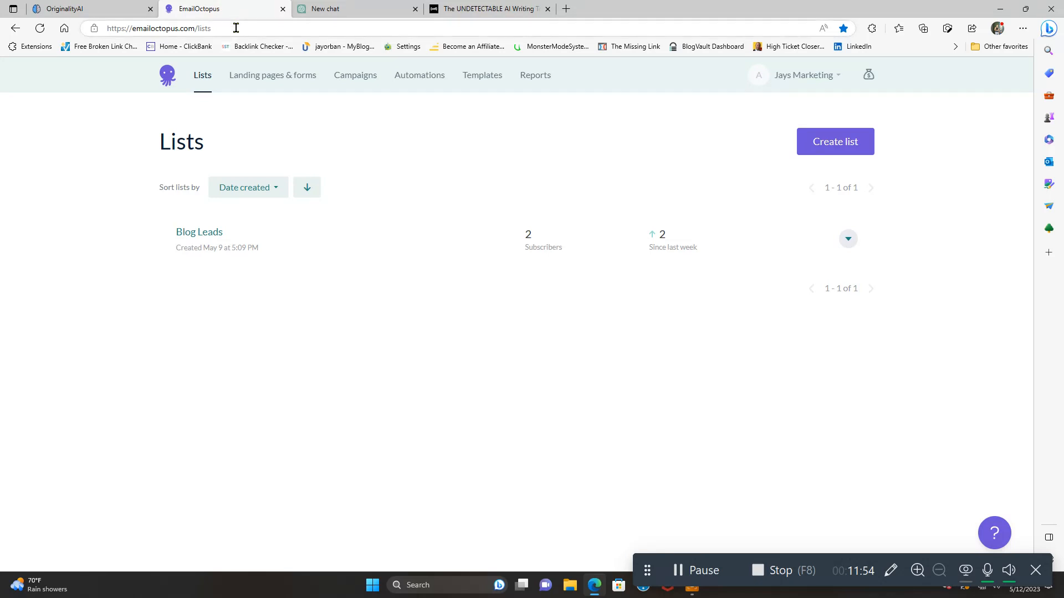
click(236, 26)
key(Return)
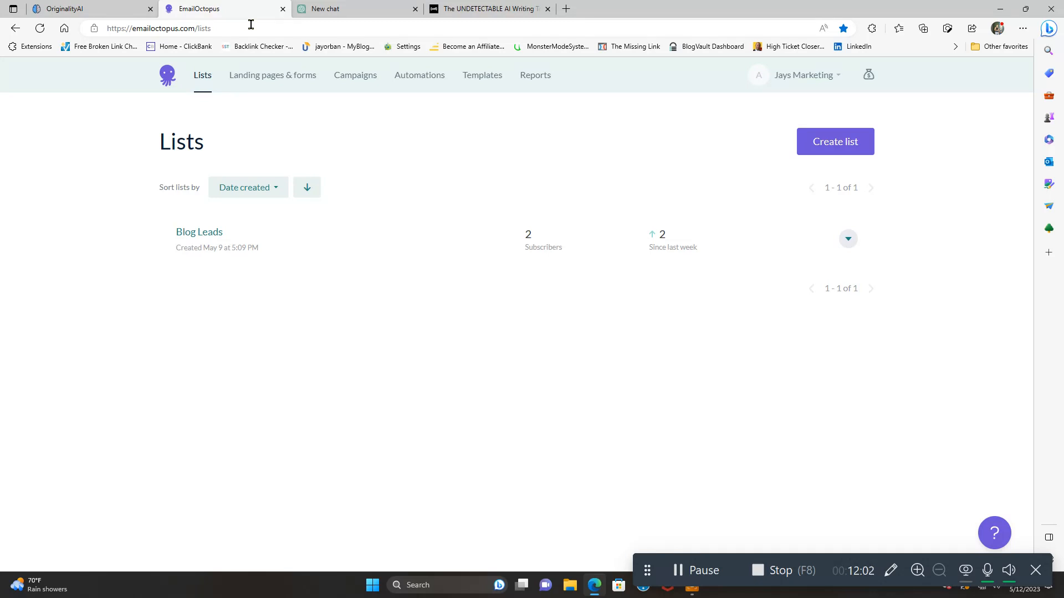
click(185, 28)
key(BackSpace)
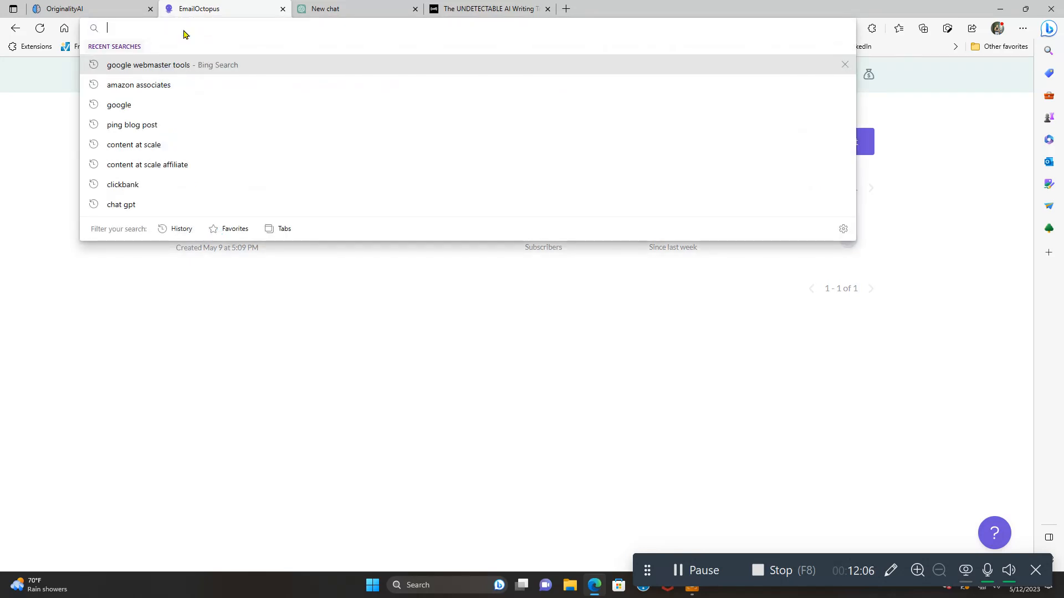
text(co)
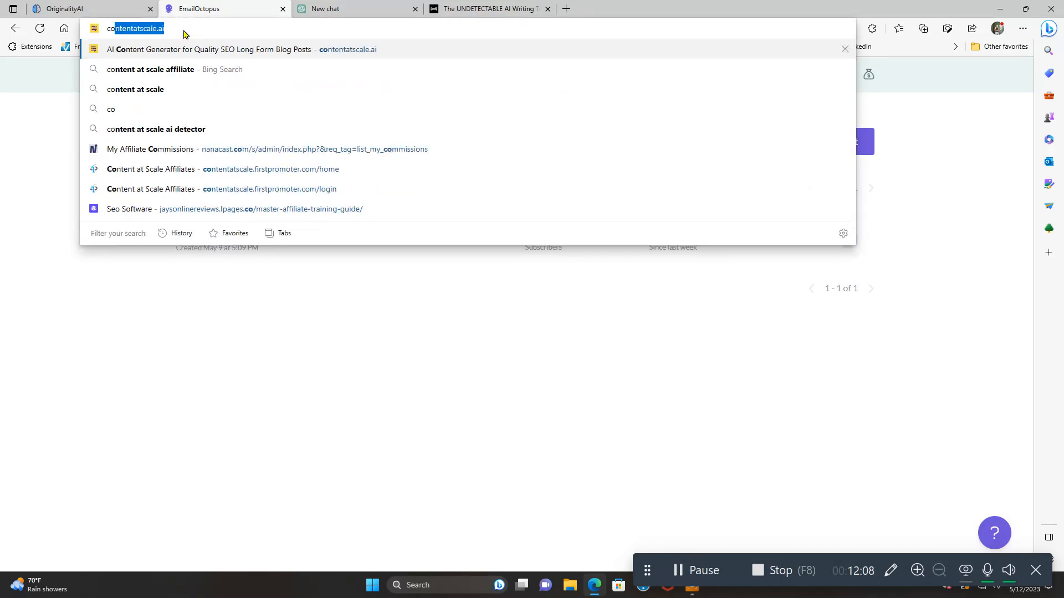
text(ntent at sc)
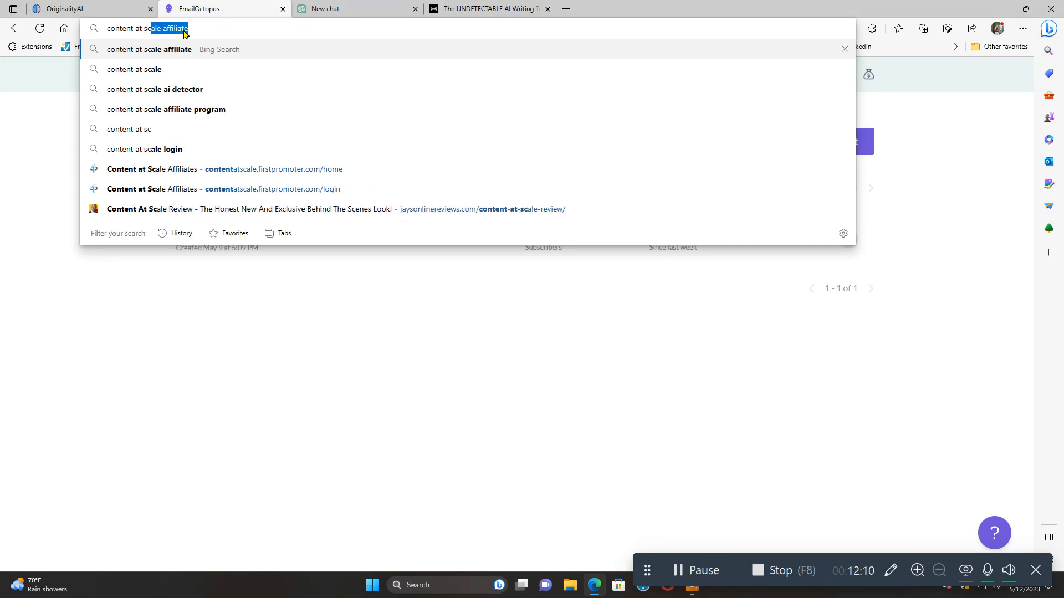
text(ale ai)
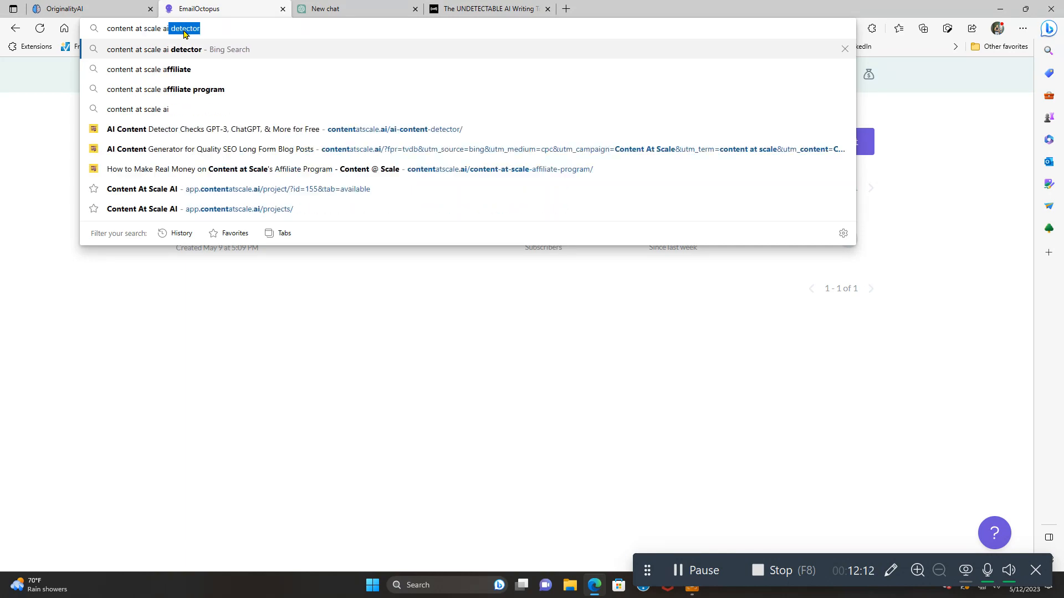
text( detector)
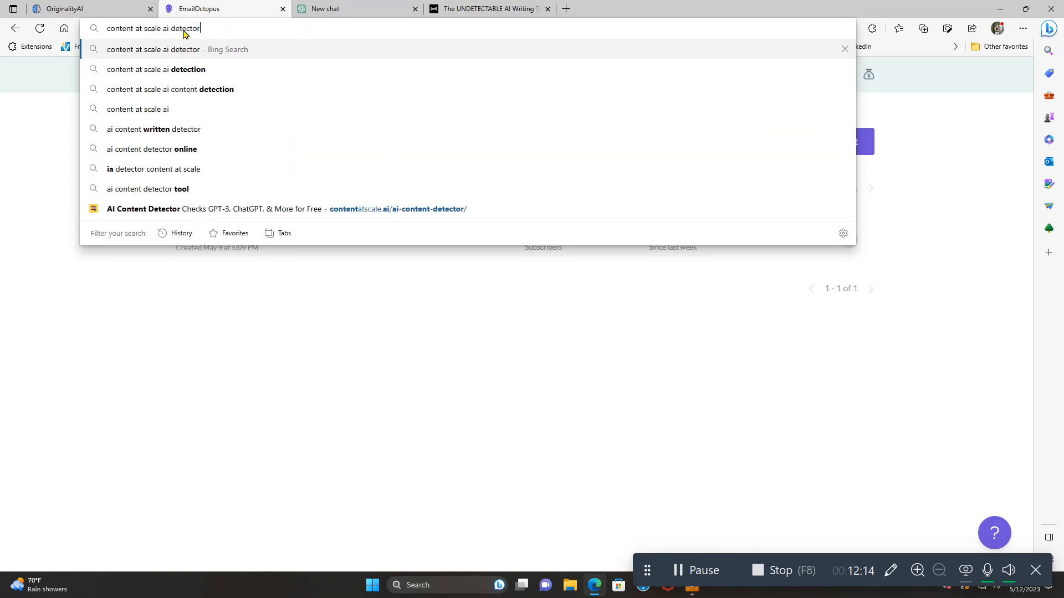
key(Return)
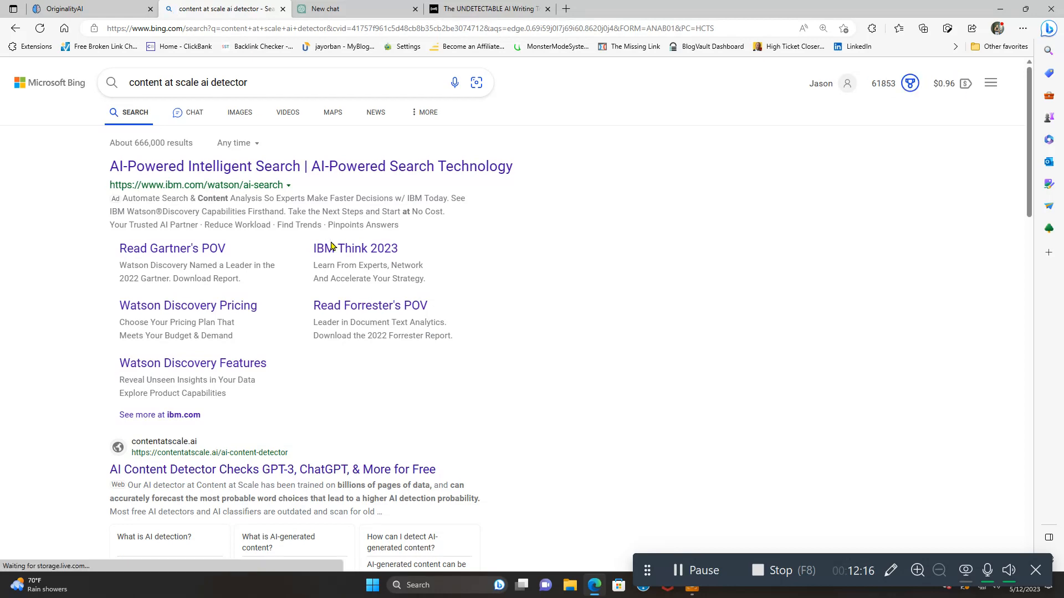
scroll(366, 344, down, 3)
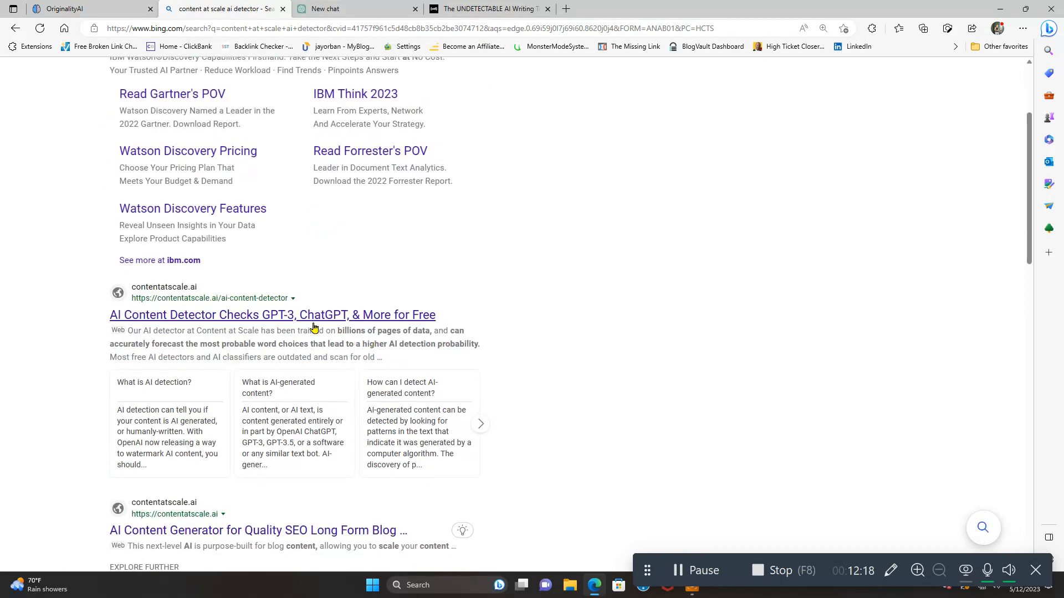
click(314, 325)
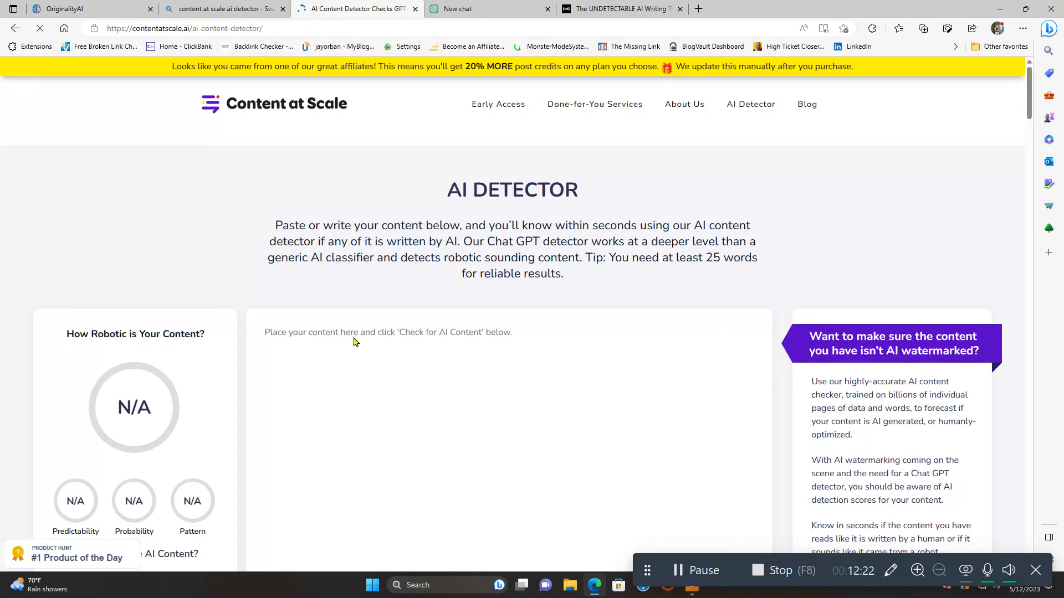
Check the pasted humanized text for AI content in the Content at Scale detector, and return to the Originality.ai scan results.
scroll(377, 274, down, 4)
right_click(298, 147)
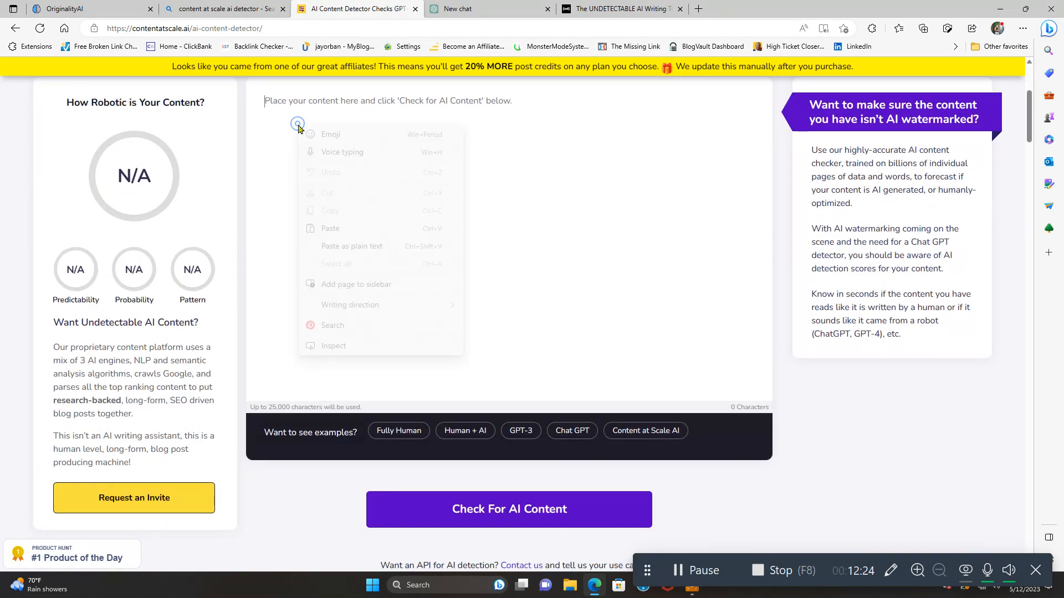
click(330, 228)
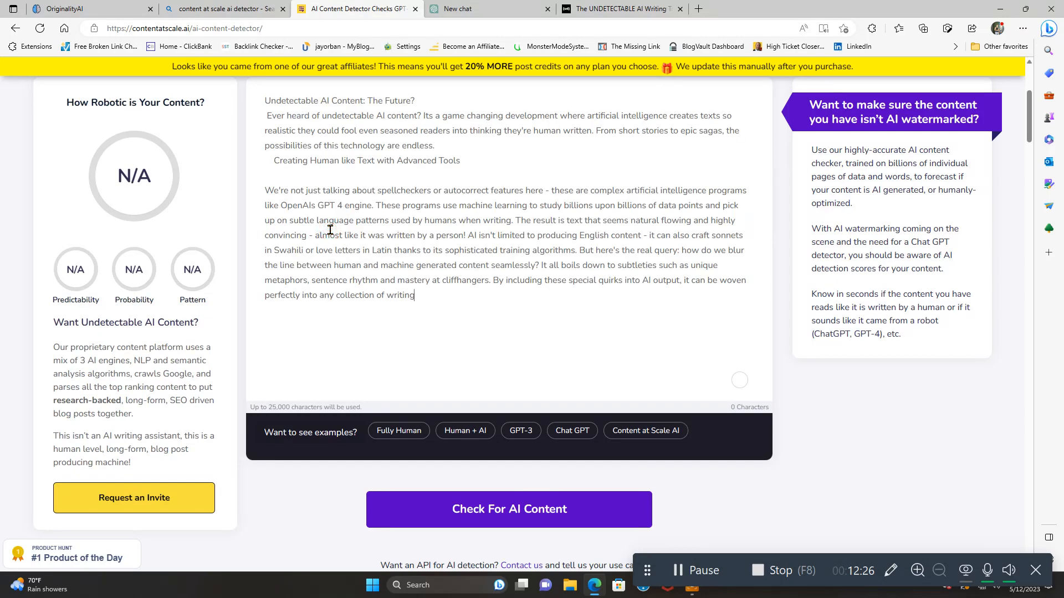
click(485, 508)
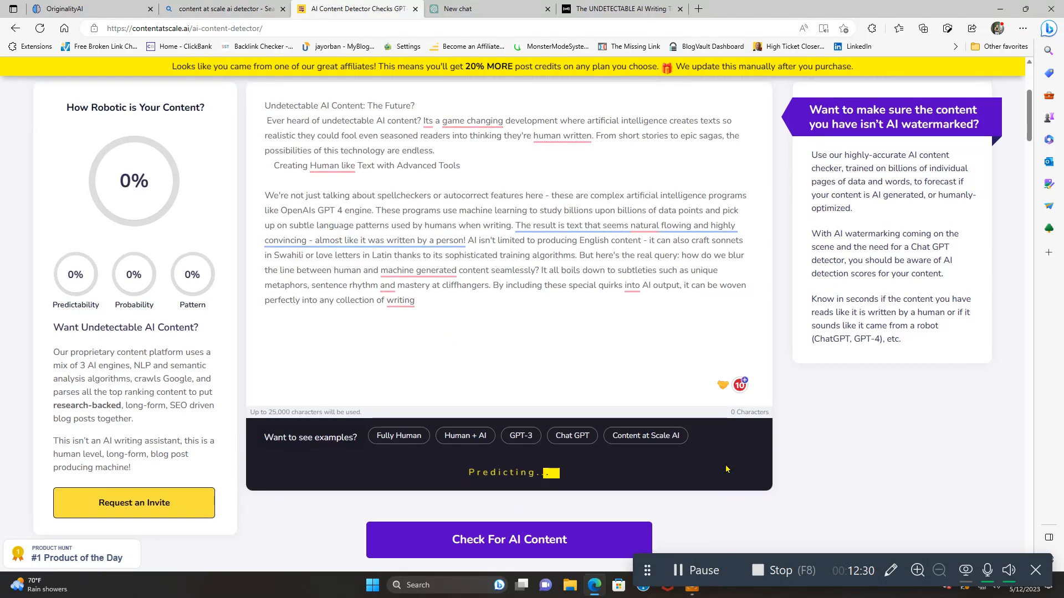
scroll(726, 469, up, 3)
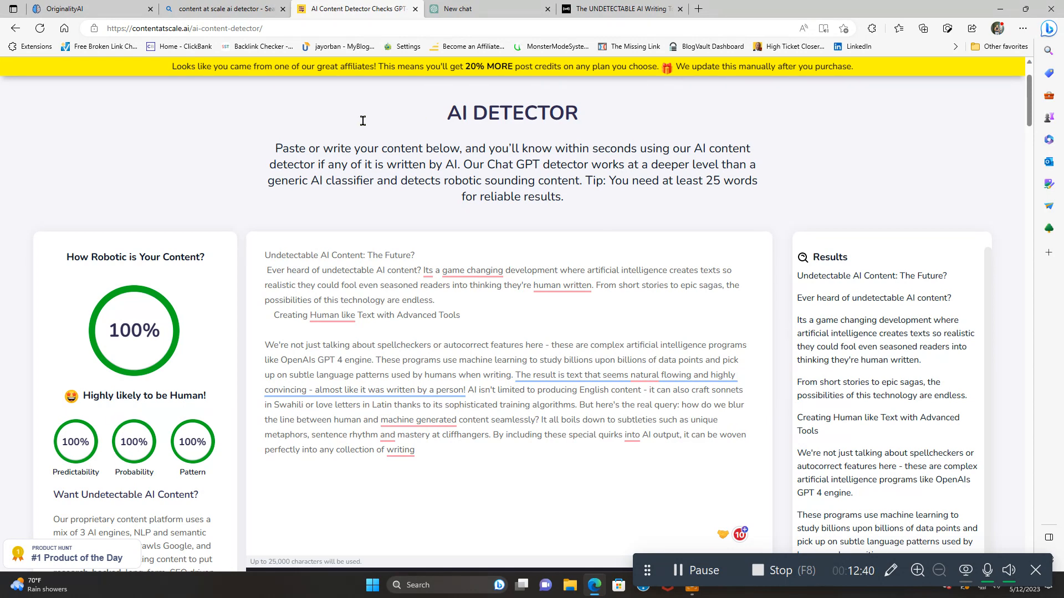
click(105, 12)
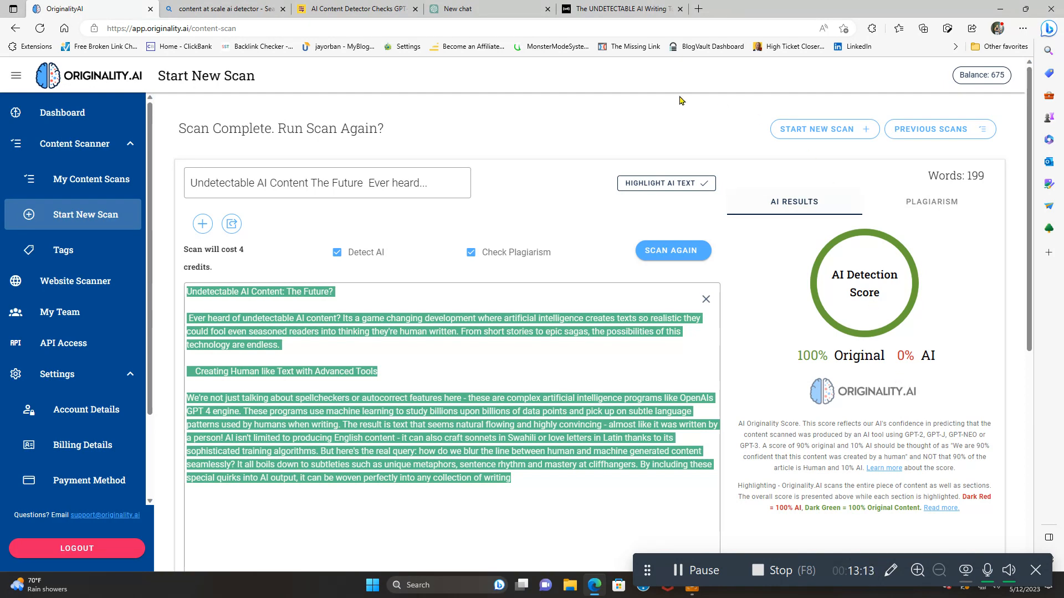
Switch to Undetectable AI, close the humanized result, and open the Plans & Pricing page to review the plans.
click(636, 11)
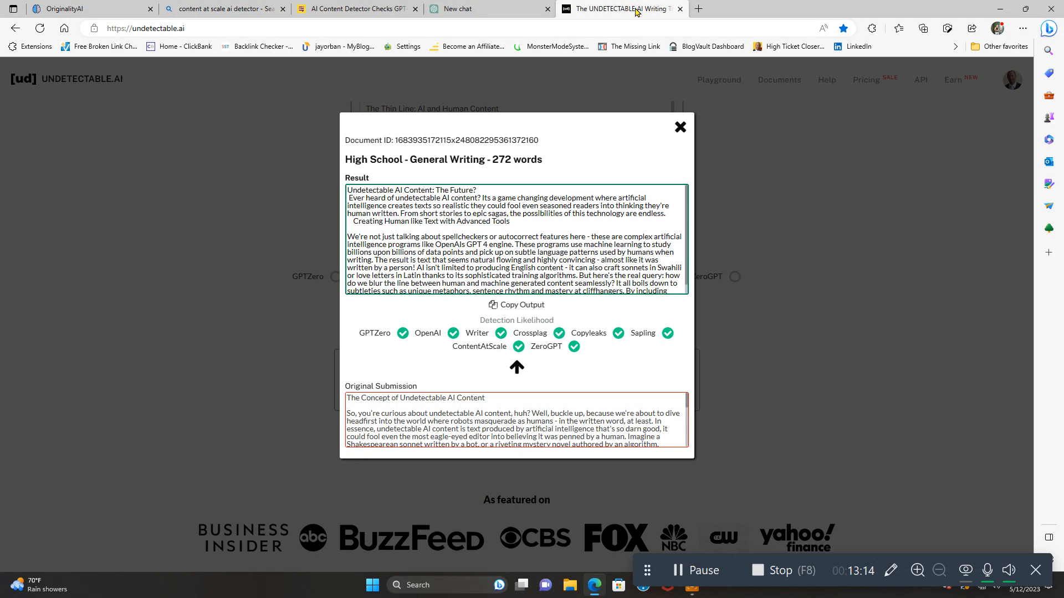
click(682, 133)
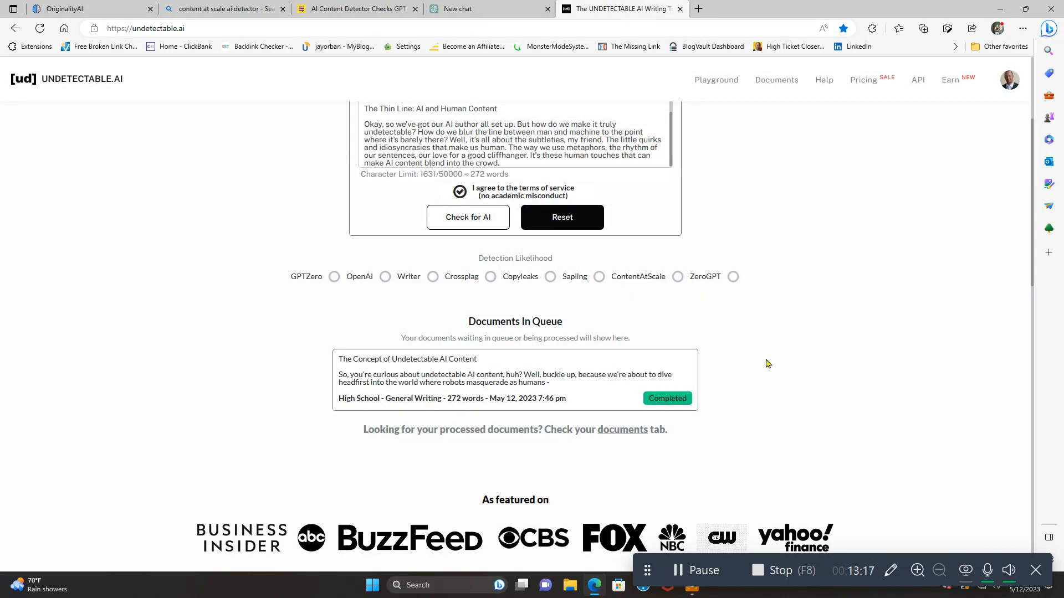
scroll(765, 363, up, 3)
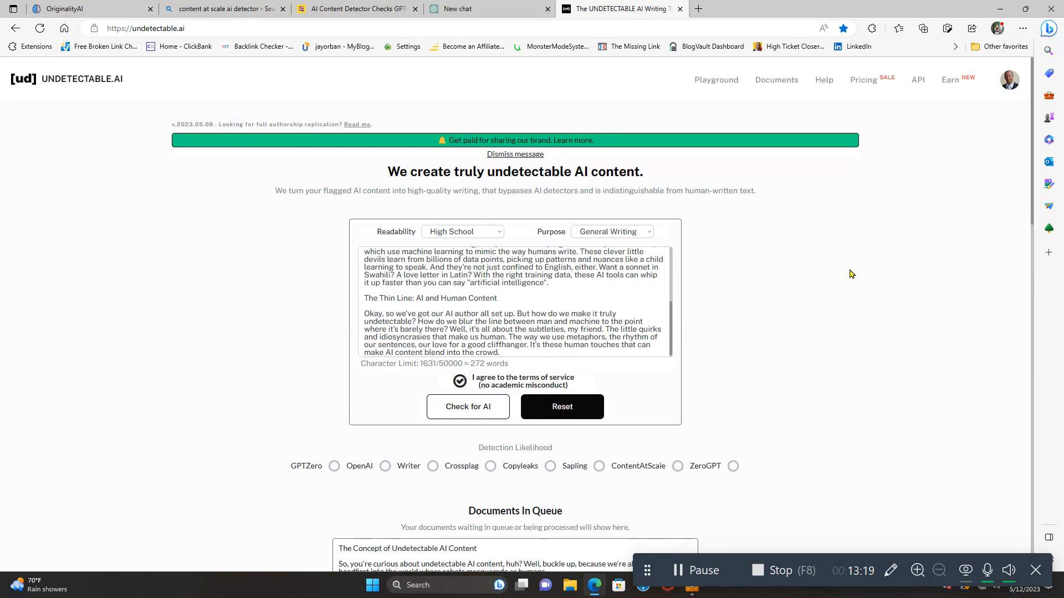
click(869, 90)
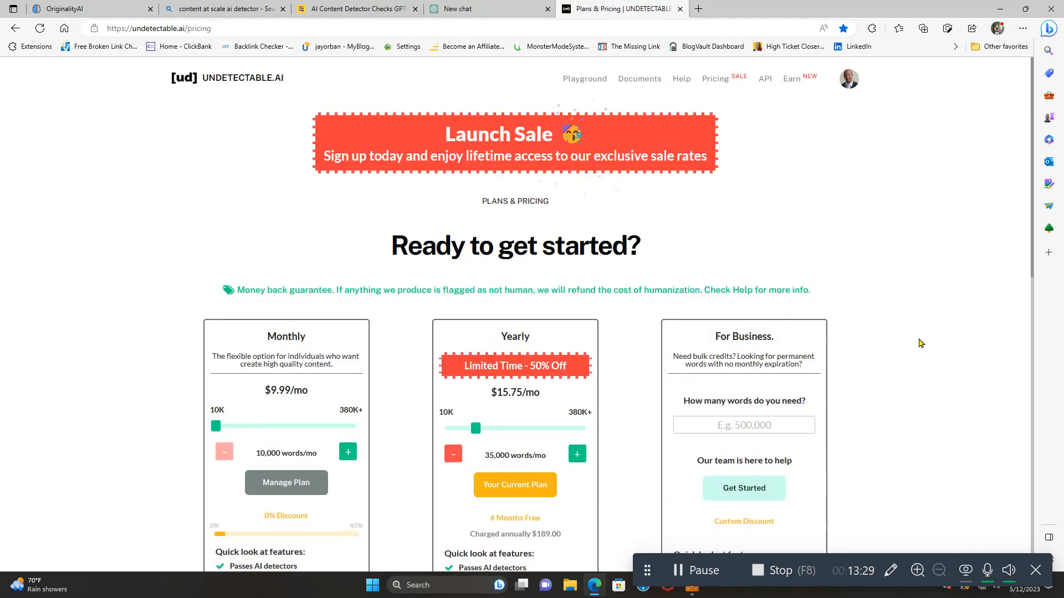
scroll(919, 343, down, 3)
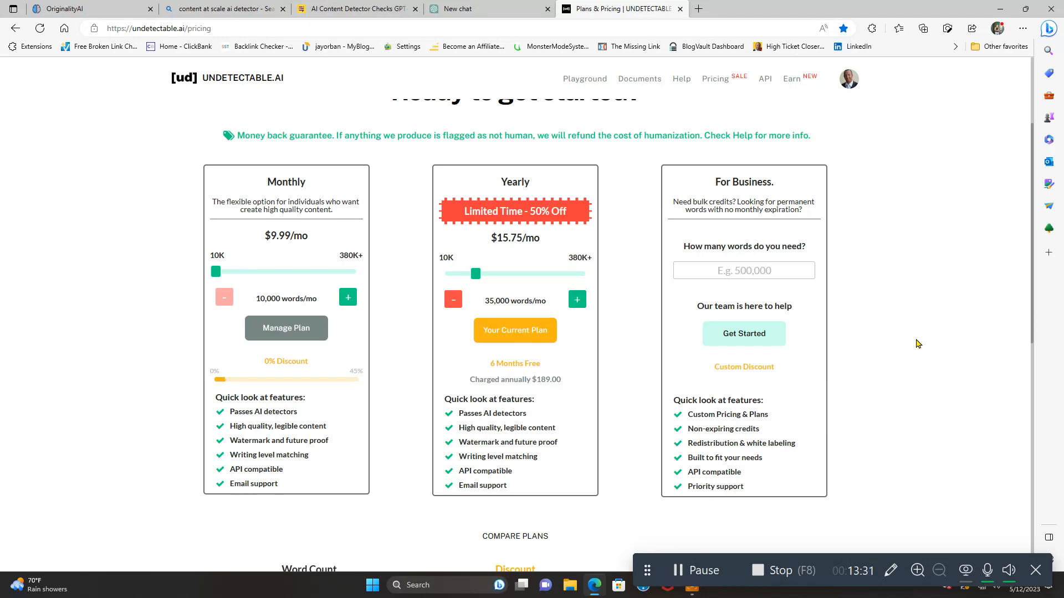
scroll(918, 342, up, 2)
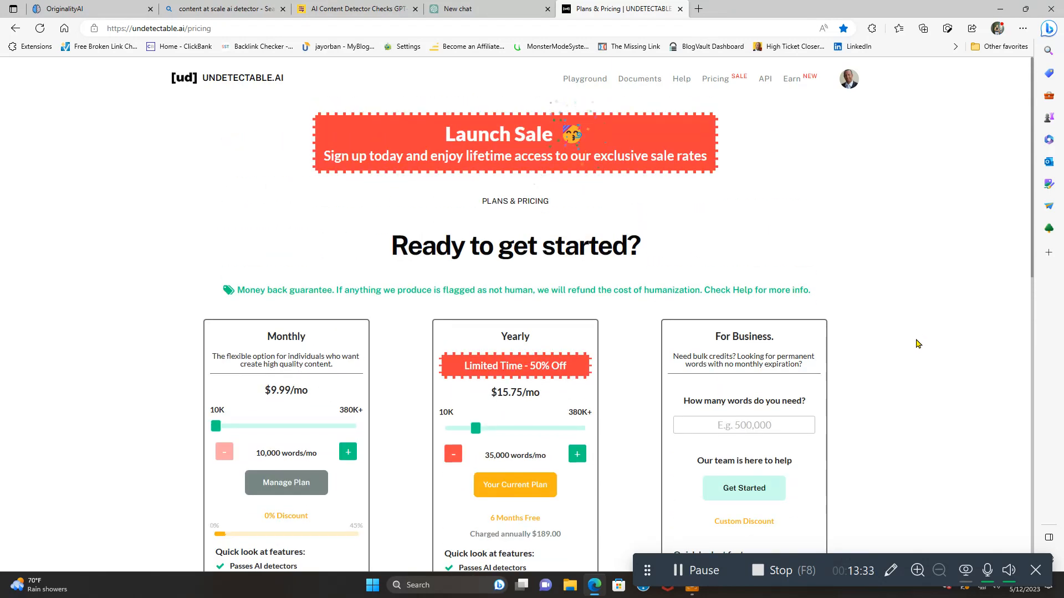
Compare Yearly plan prices by setting its word allowance first to 10,000 and finally to 50,000 words per month.
scroll(918, 344, down, 2)
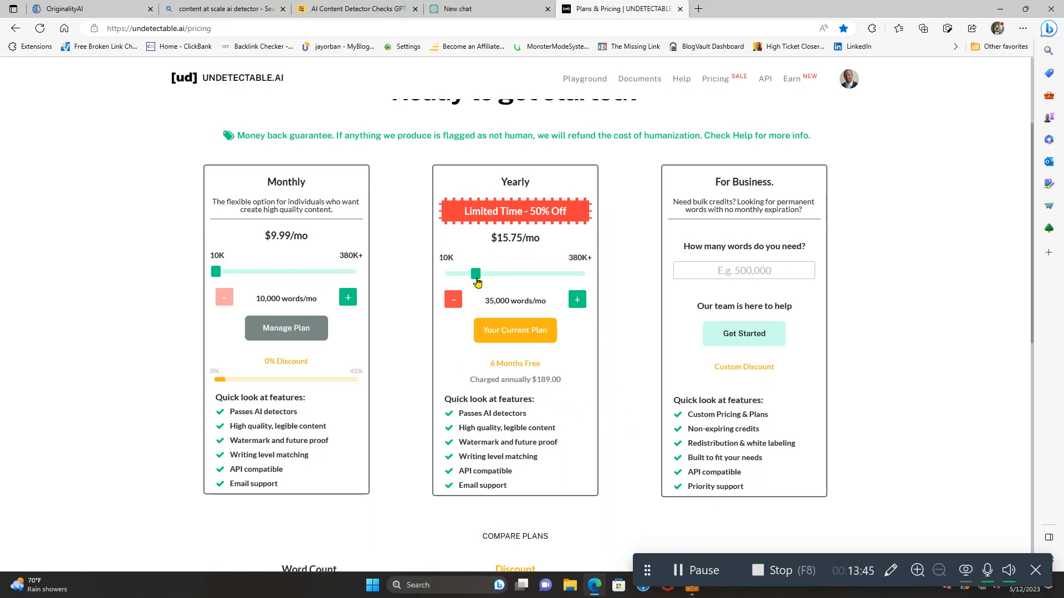
drag(471, 281, 449, 276)
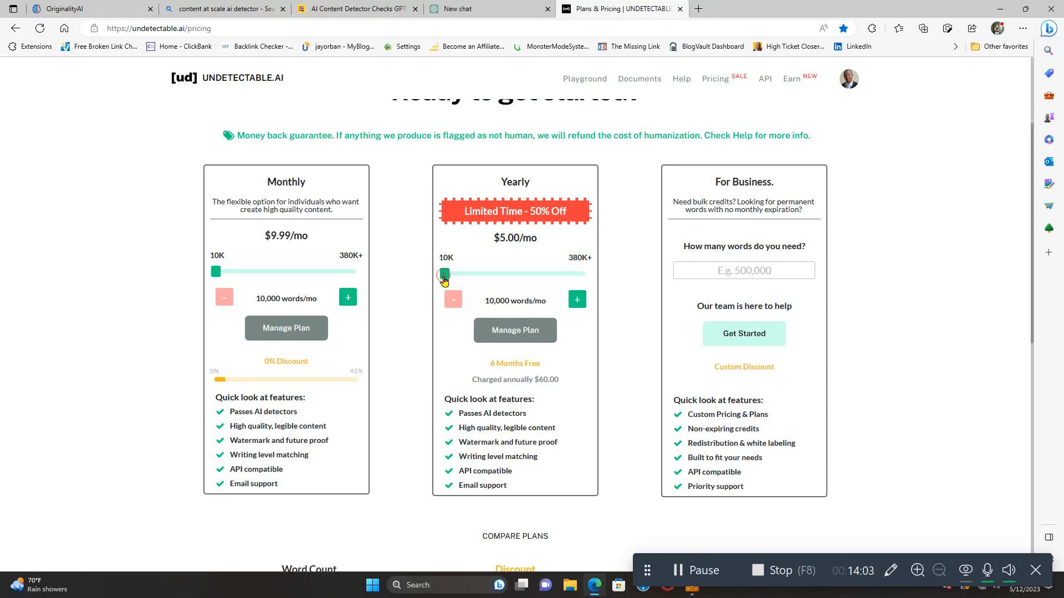
drag(452, 280, 486, 278)
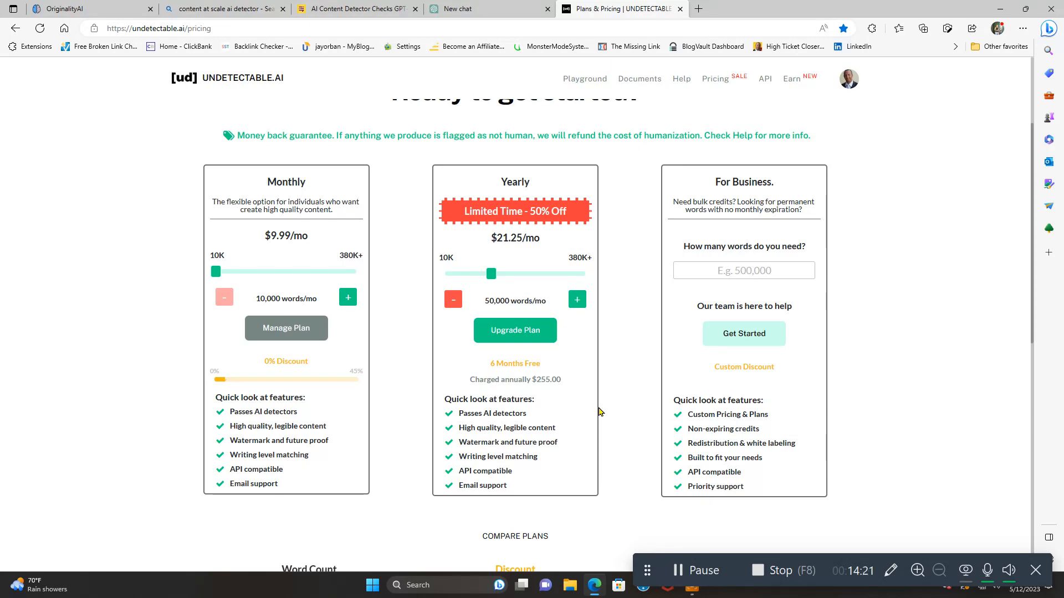
scroll(597, 411, up, 3)
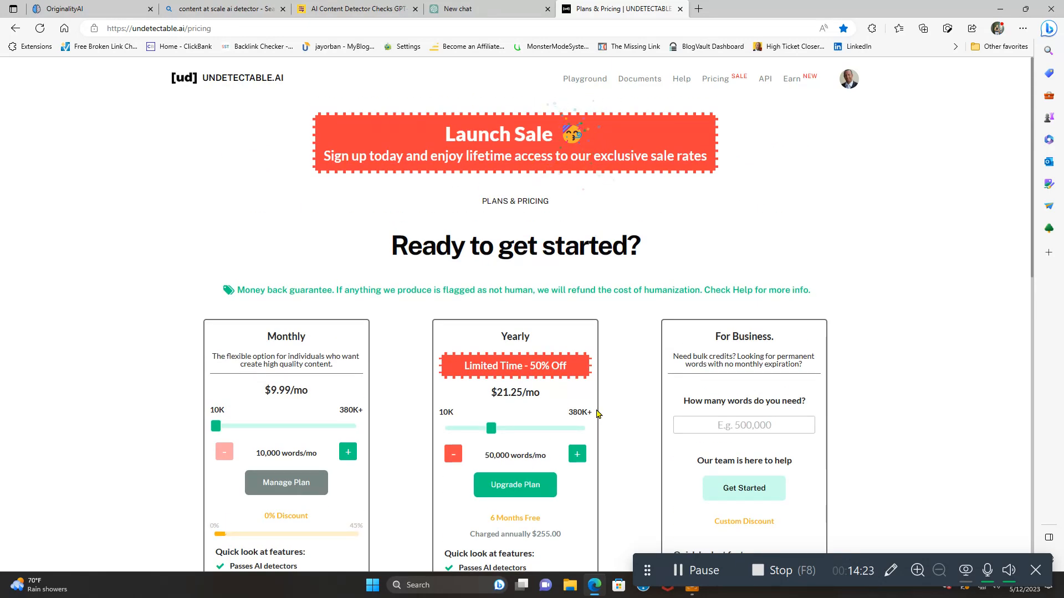
scroll(601, 415, down, 3)
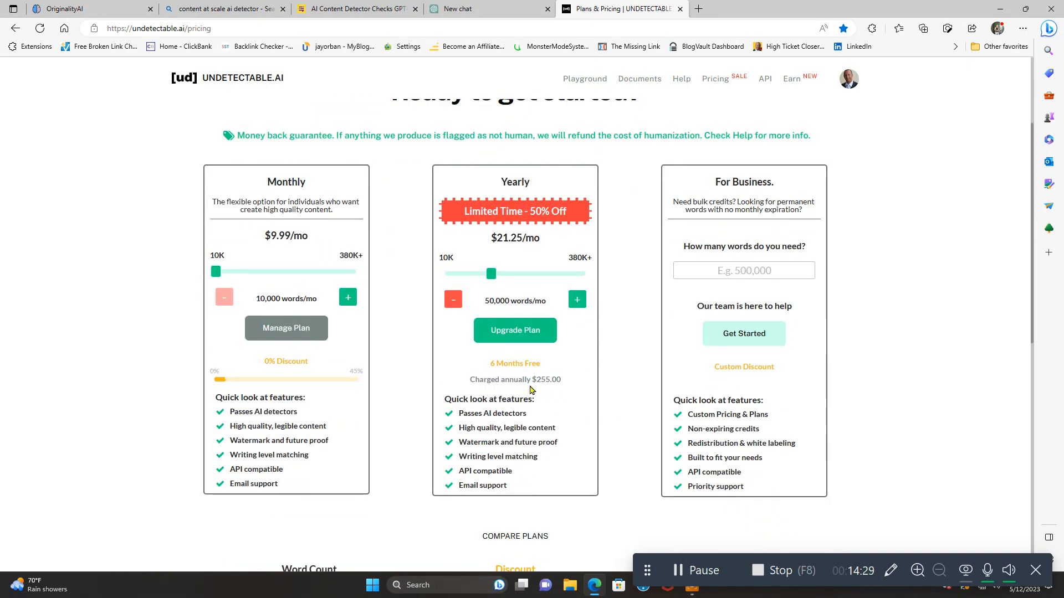
scroll(629, 415, up, 1)
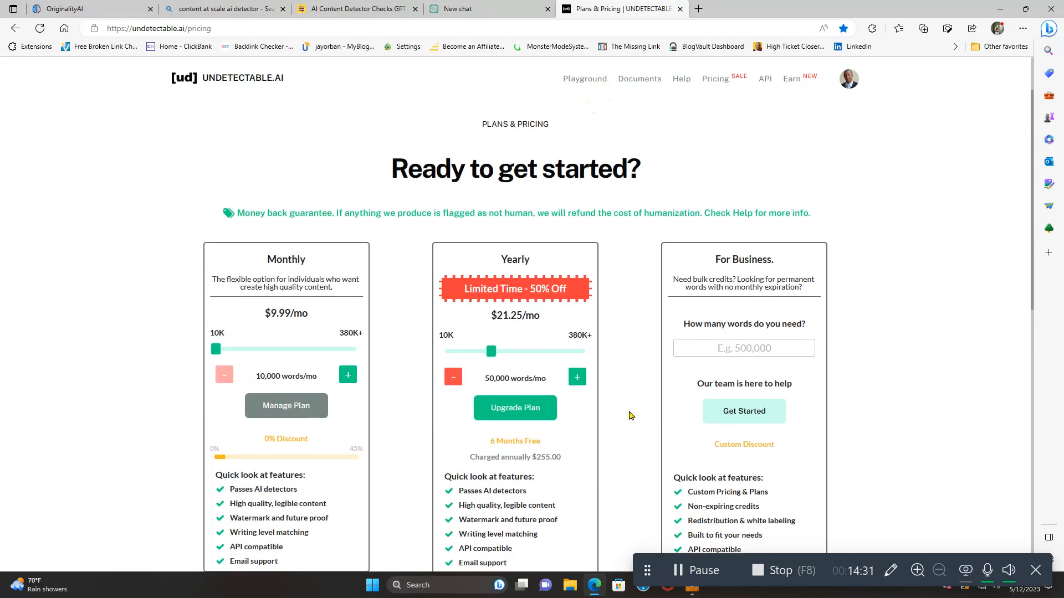